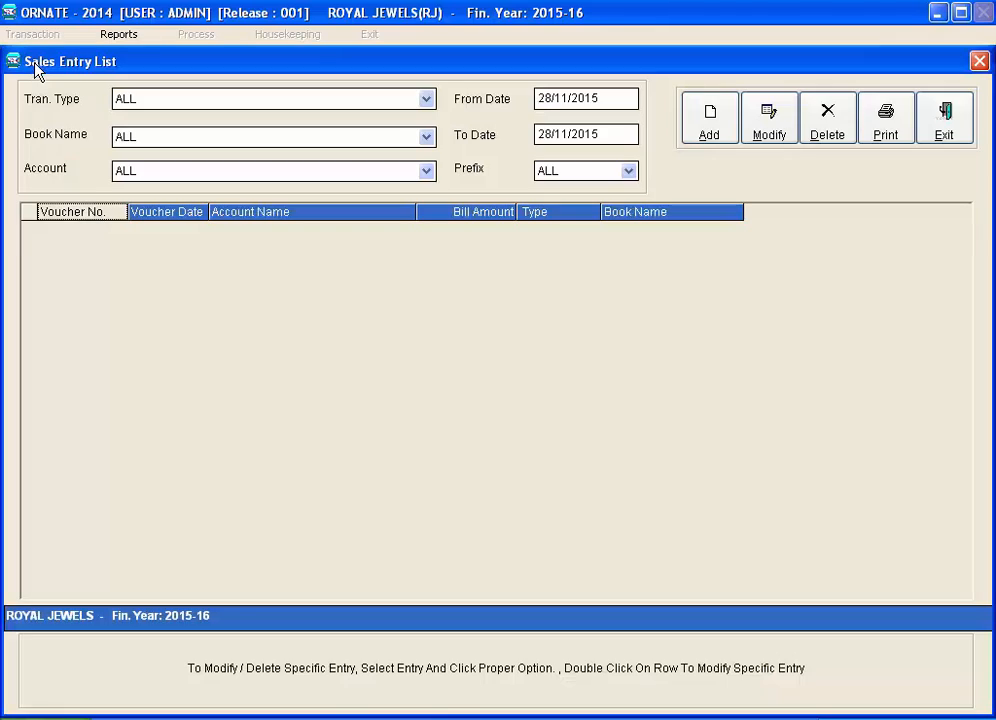
Start sales voucher 1 (prefix S) in the Sales Book dated today, charged to the customer's account
{"action": "key", "text": "alt+a"}
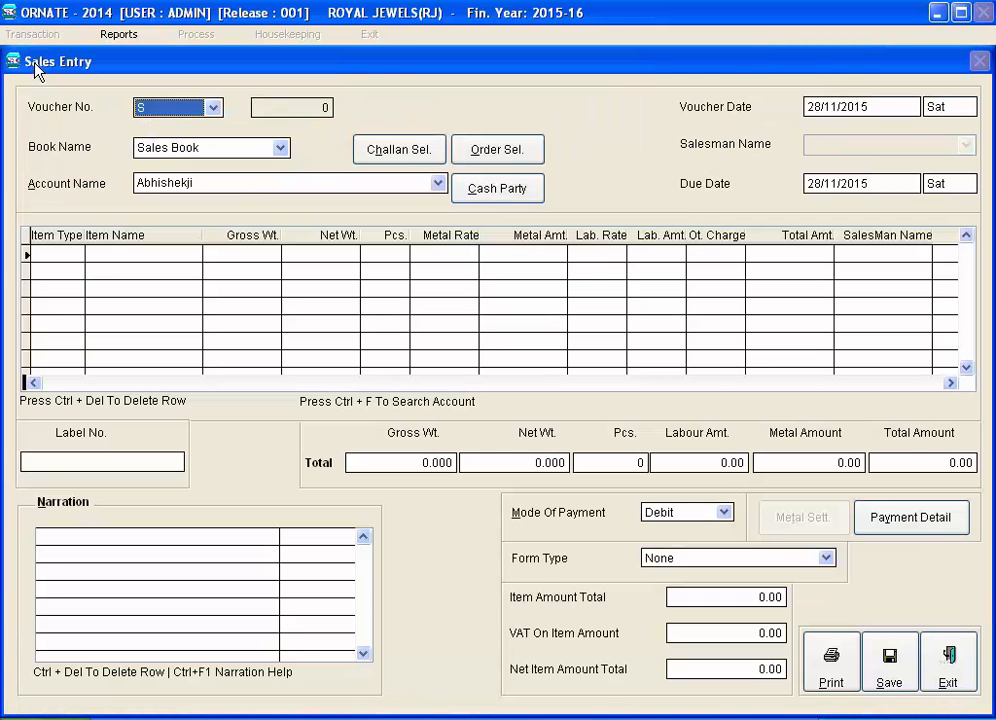
{"action": "key", "text": "Return"}
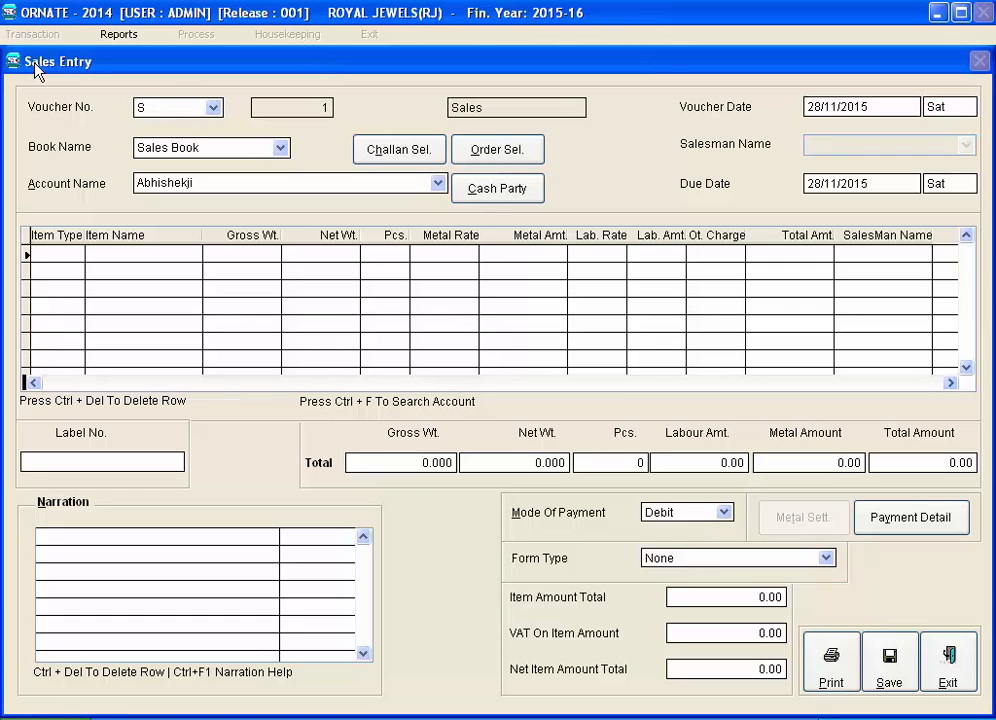
{"action": "key", "text": "Return"}
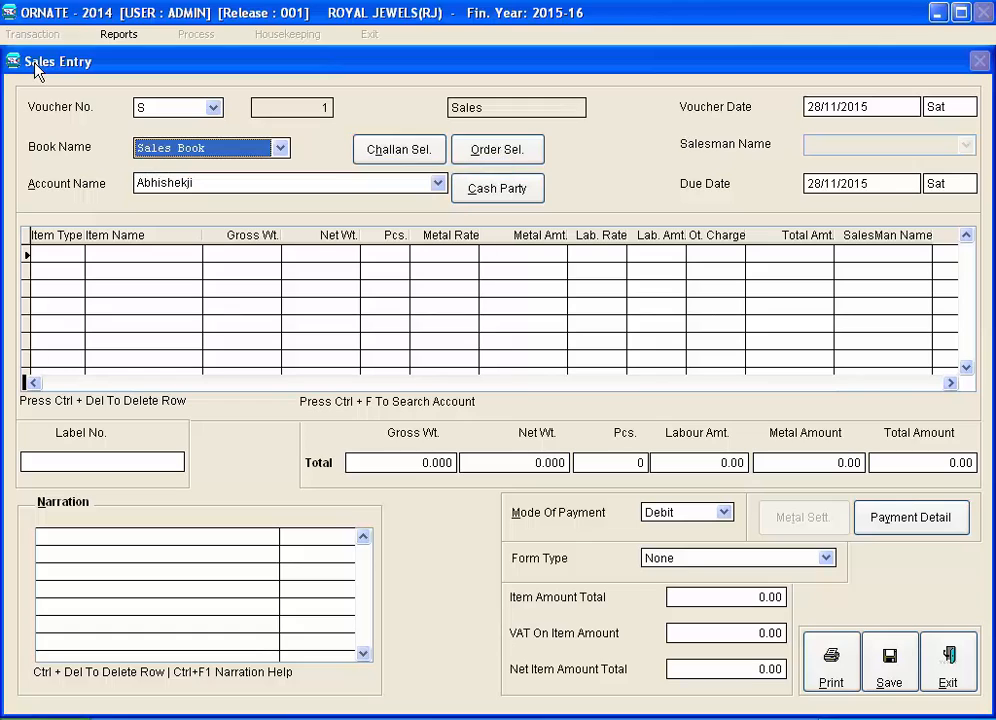
{"action": "key", "text": "Return"}
{"action": "key", "text": "Return"}
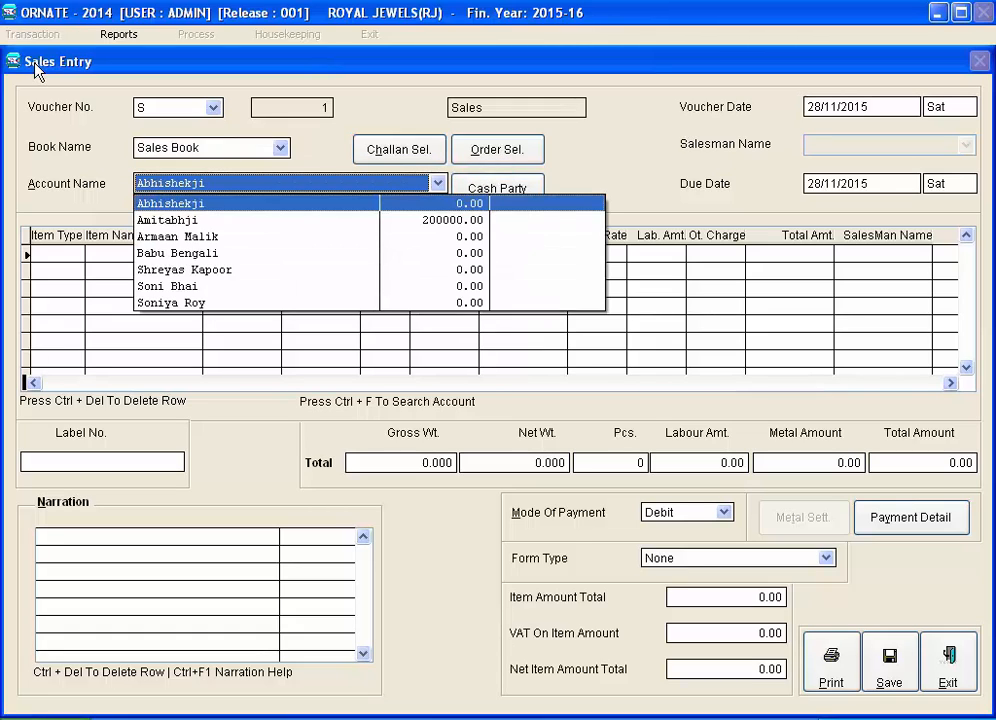
{"action": "key", "text": "Down"}
{"action": "key", "text": "Down"}
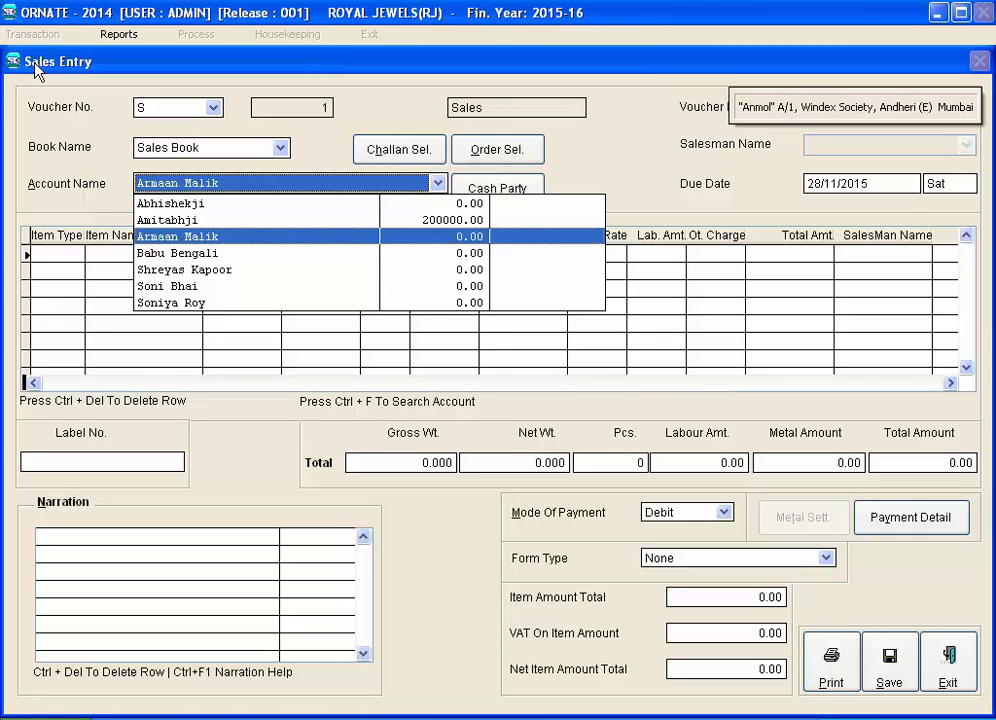
{"action": "key", "text": "Return"}
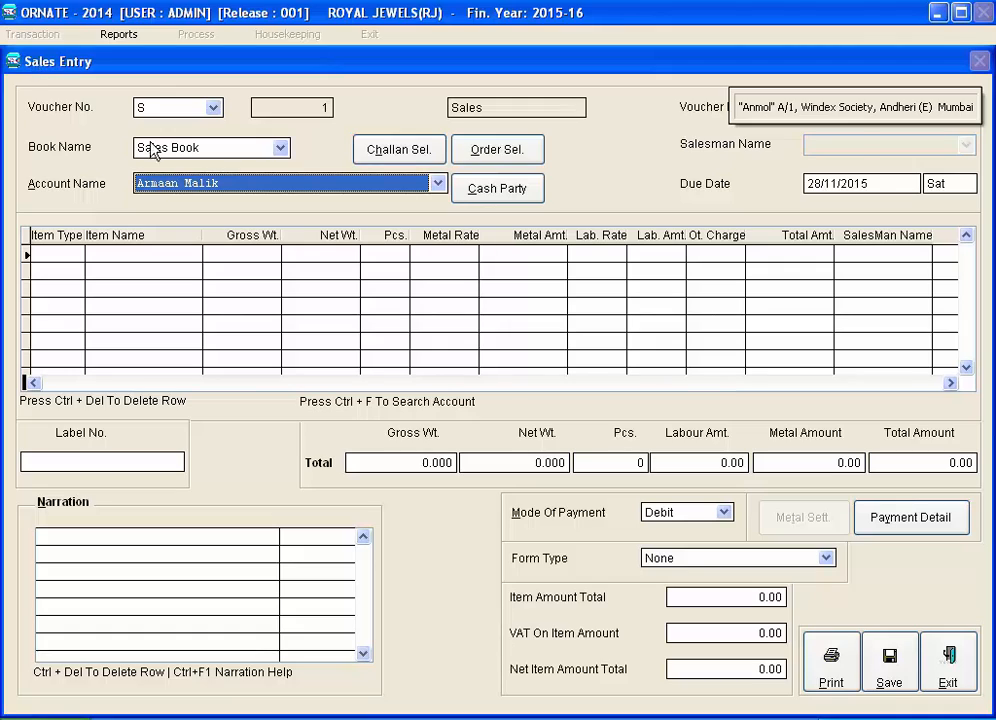
{"action": "left_click", "coordinate": [724, 513]}
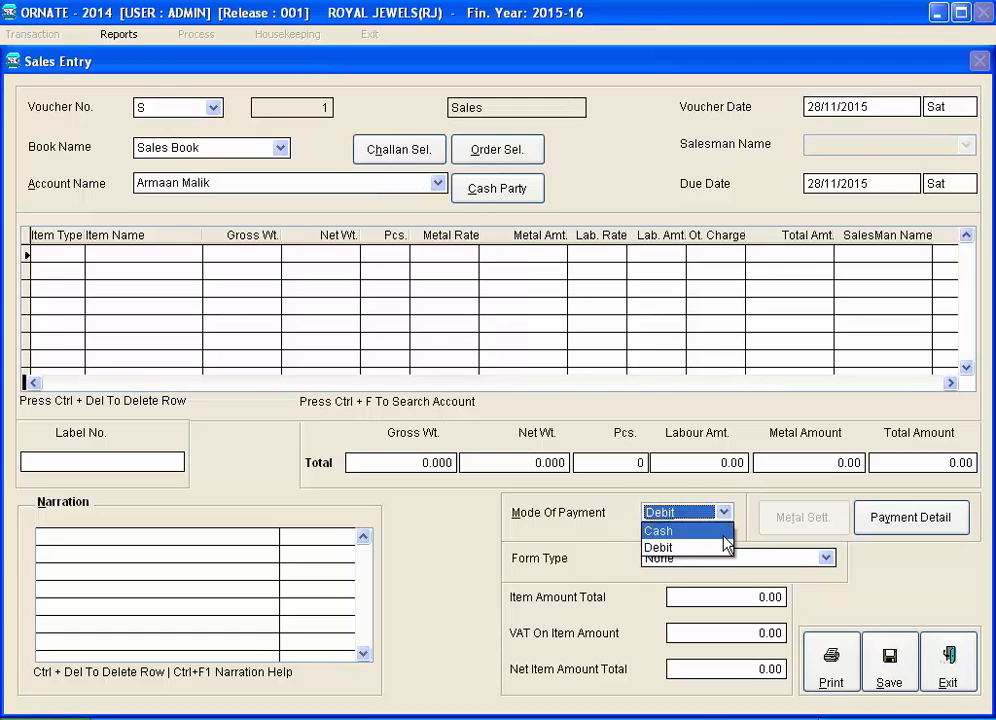
{"action": "left_click", "coordinate": [726, 547]}
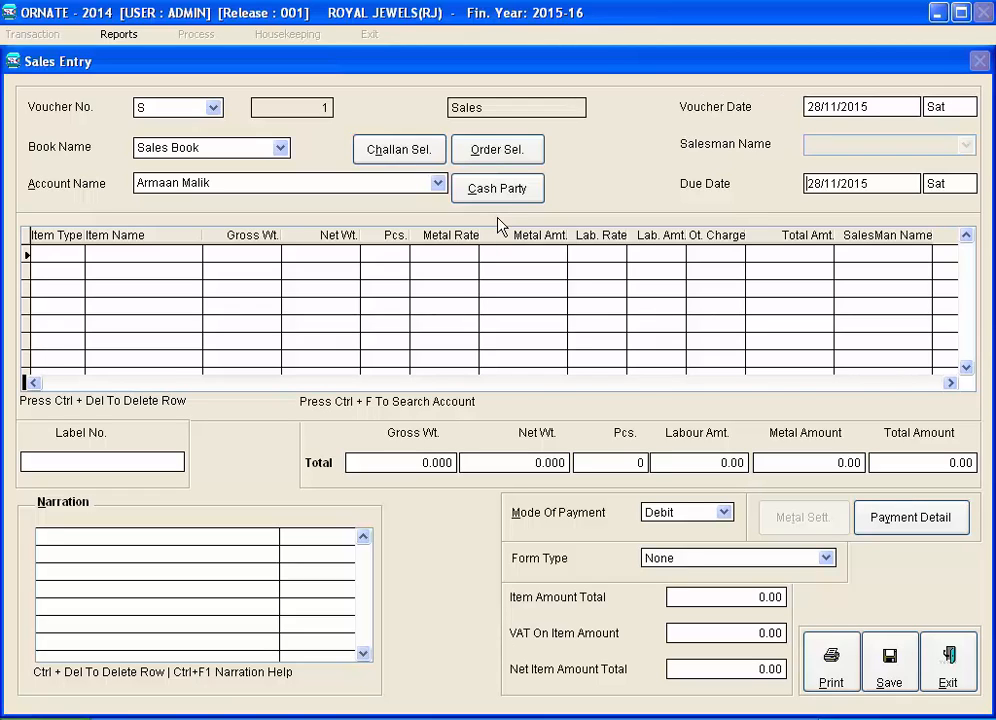
{"action": "left_click", "coordinate": [500, 205]}
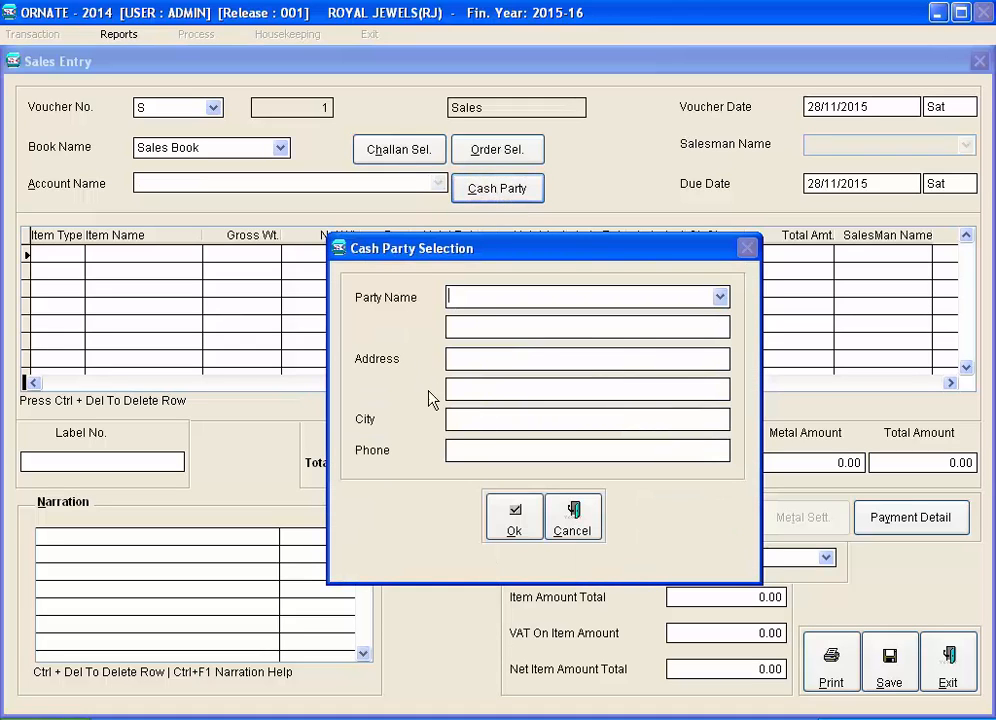
{"action": "left_click", "coordinate": [573, 520]}
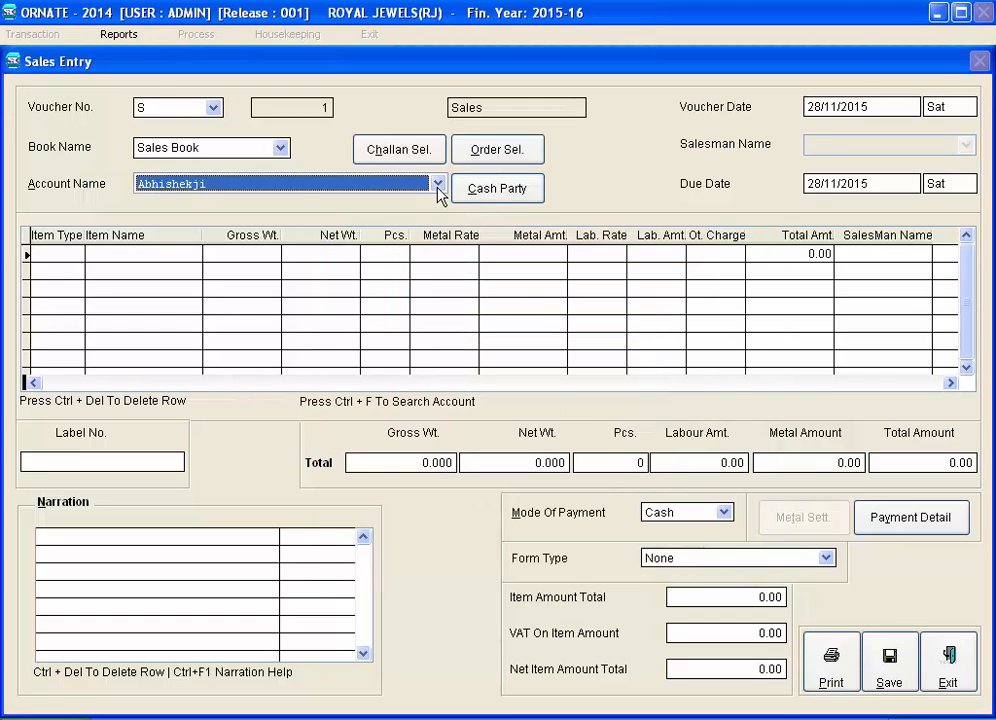
{"action": "left_click", "coordinate": [438, 186]}
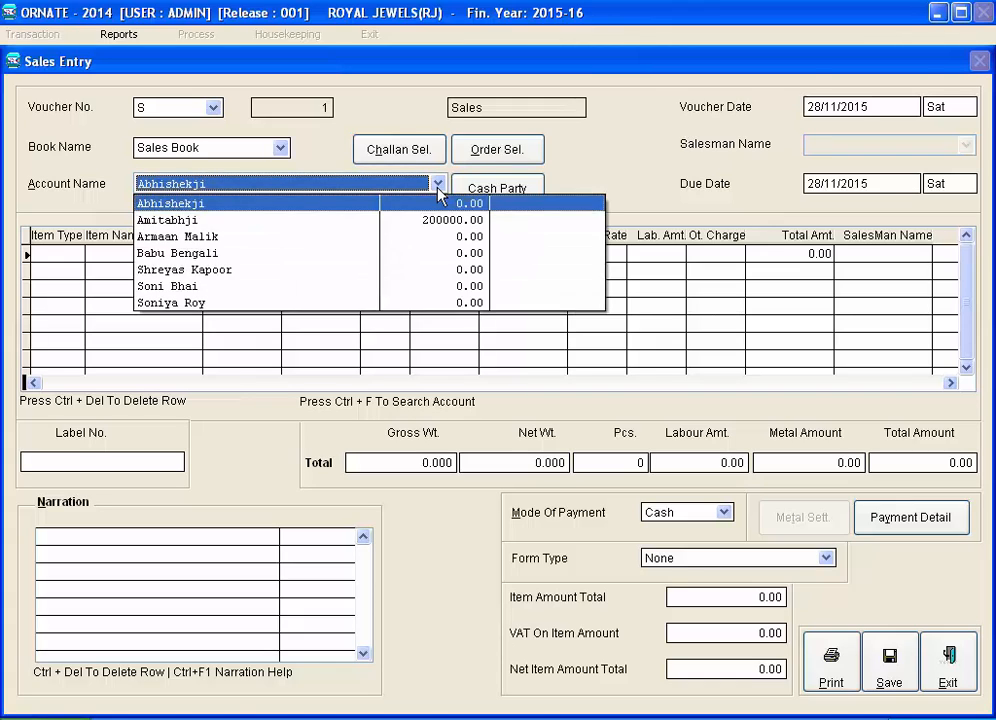
{"action": "key", "text": "Down"}
{"action": "key", "text": "Down"}
{"action": "key", "text": "Return"}
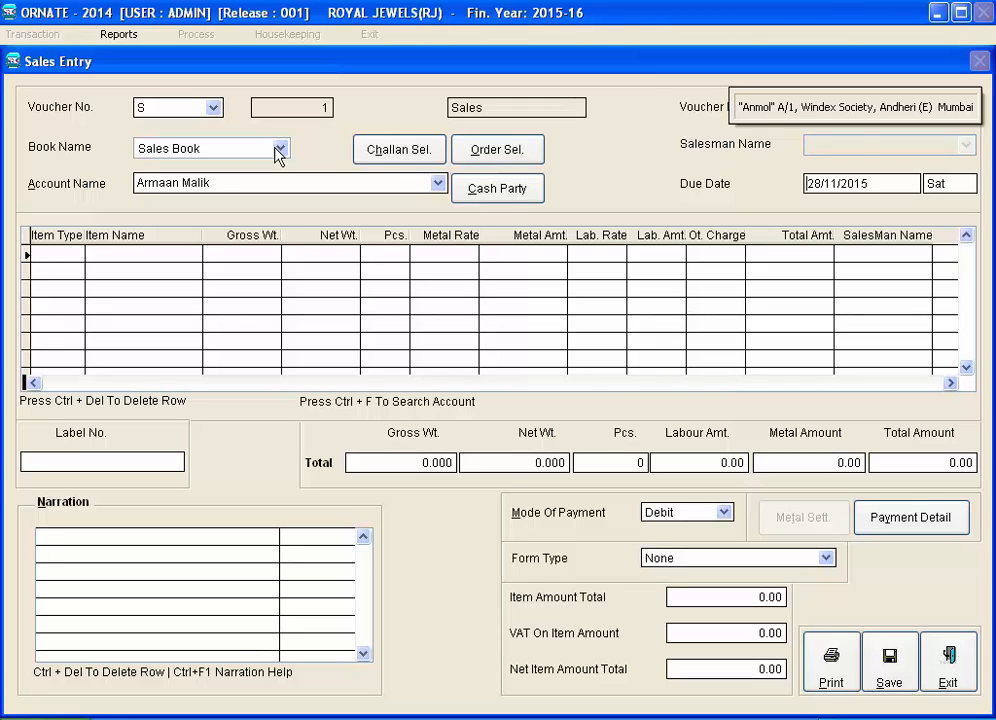
Set due date 15/12/2015, skip the barcode, and add Tops 18kt as an Item row
{"action": "type", "text": "15/12/2"}
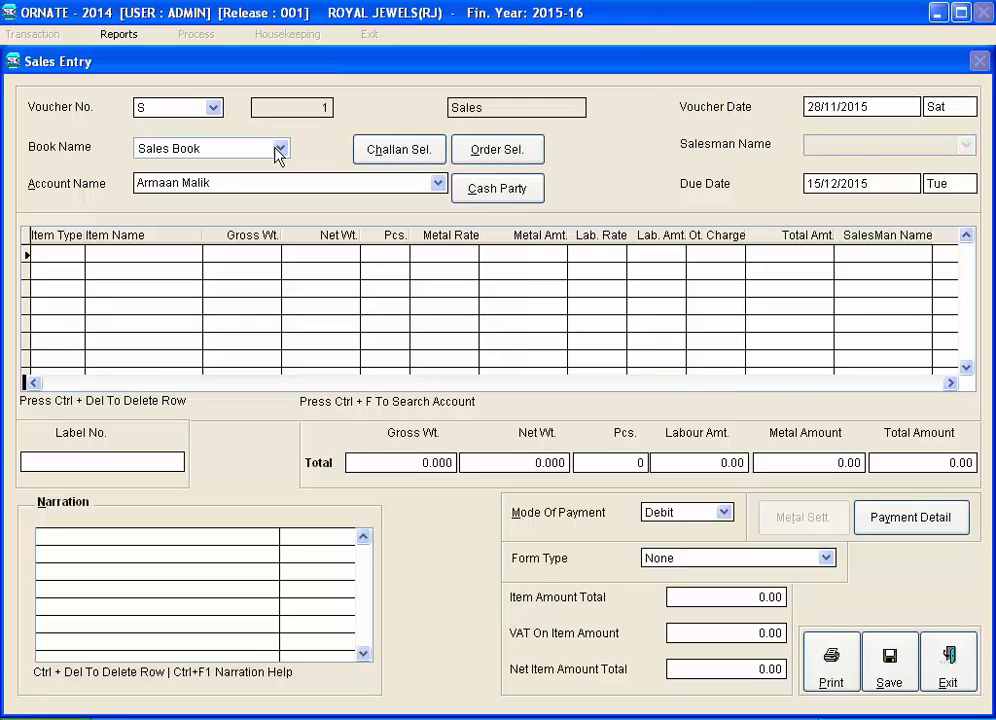
{"action": "type", "text": "015"}
{"action": "key", "text": "Return"}
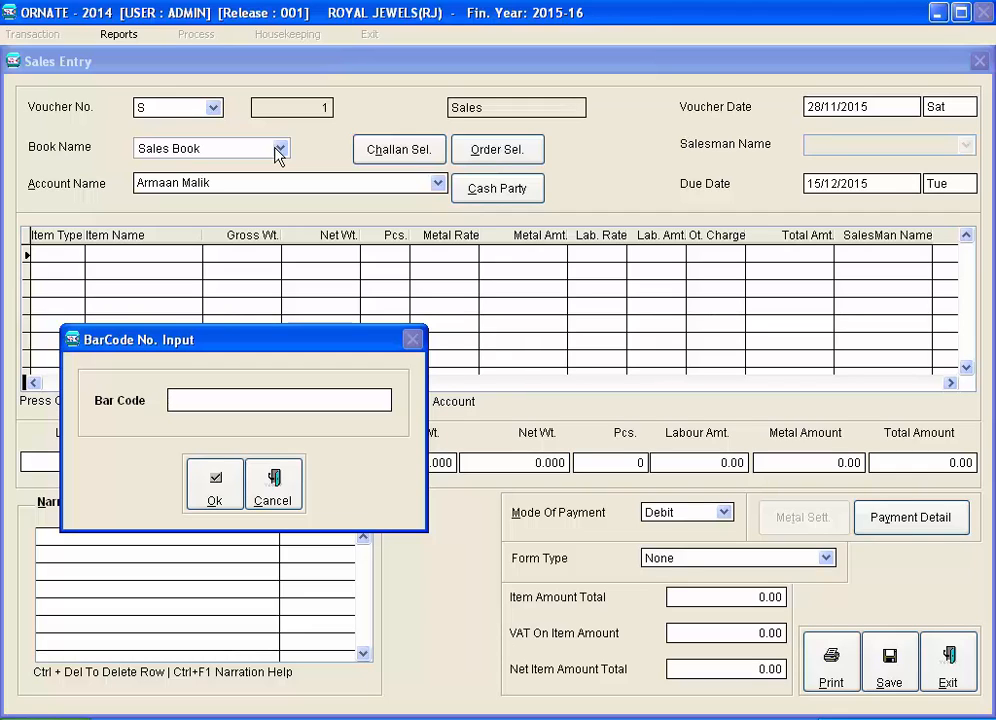
{"action": "key", "text": "Escape"}
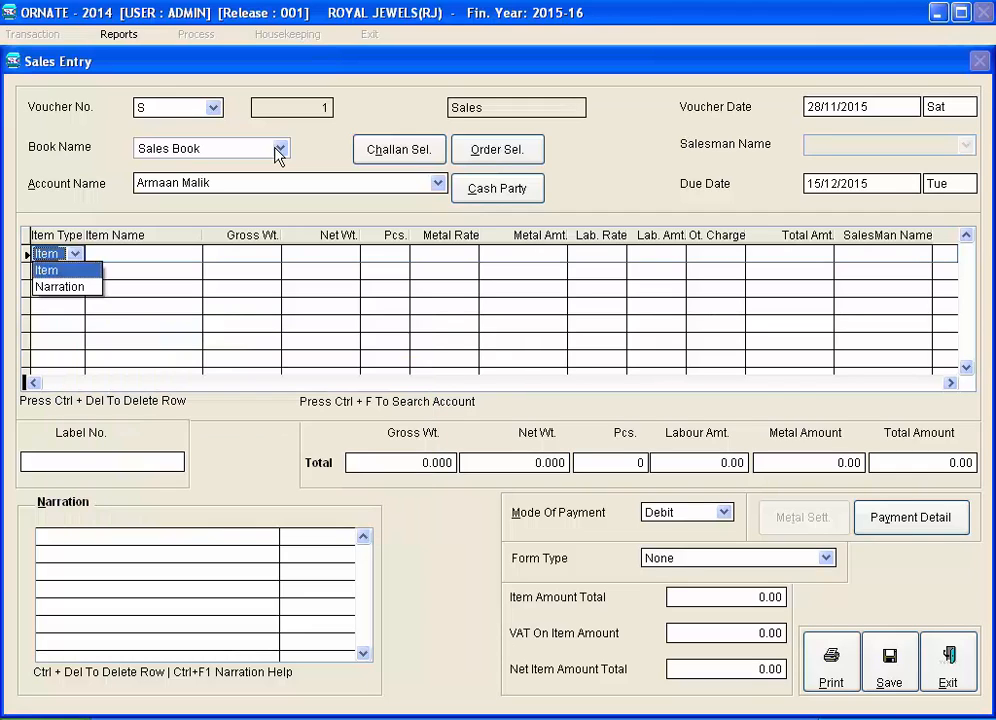
{"action": "key", "text": "Return"}
{"action": "key", "text": "Return"}
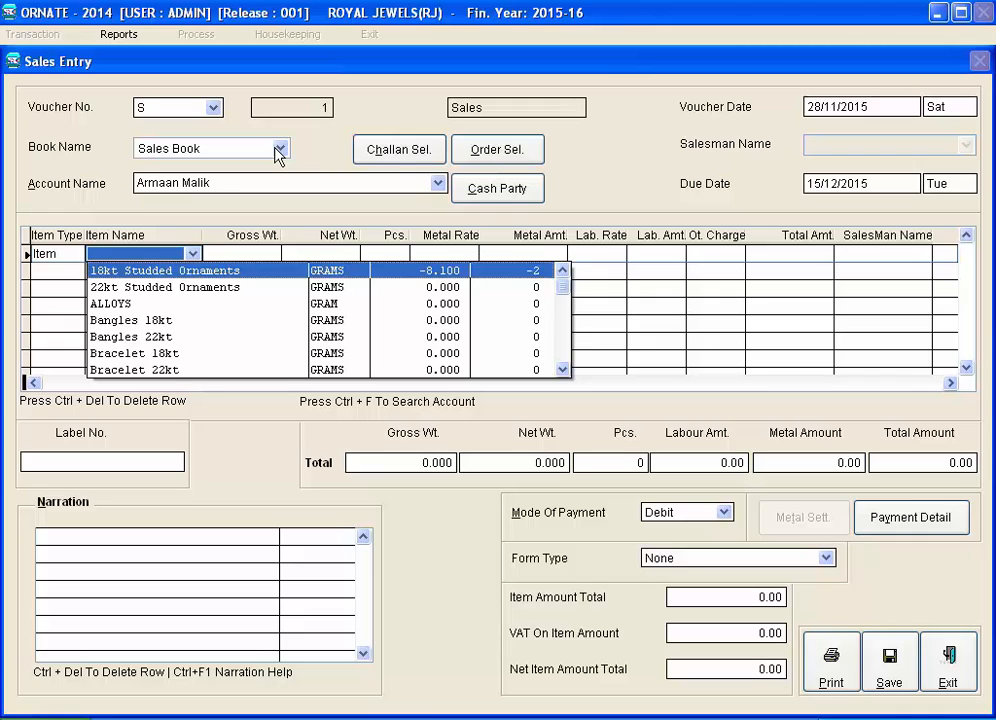
{"action": "key", "text": "t"}
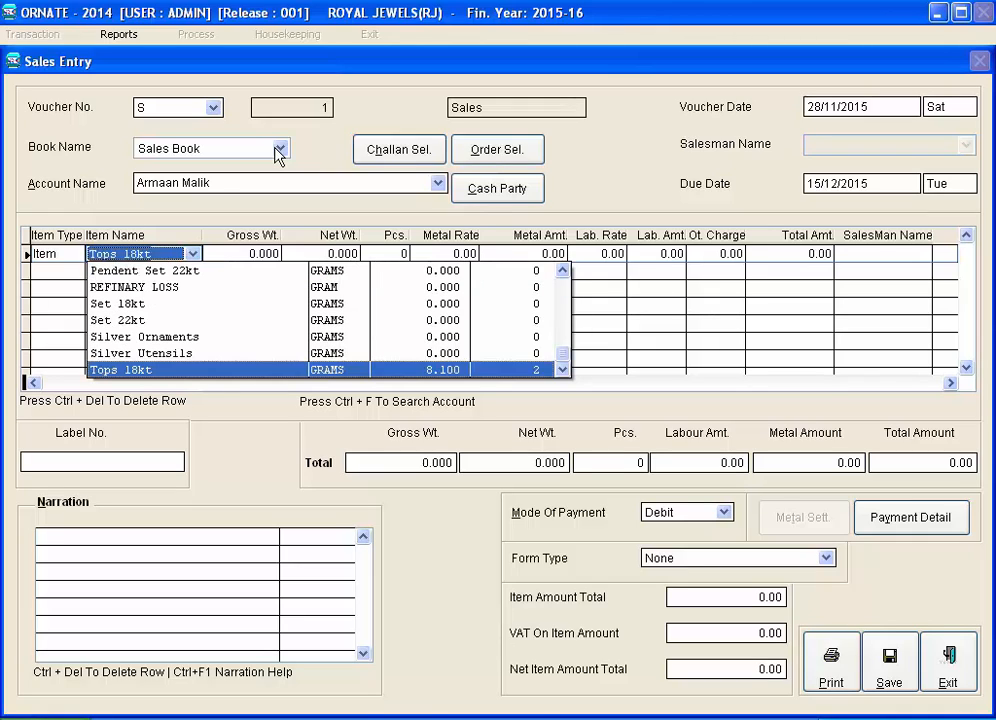
{"action": "key", "text": "Return"}
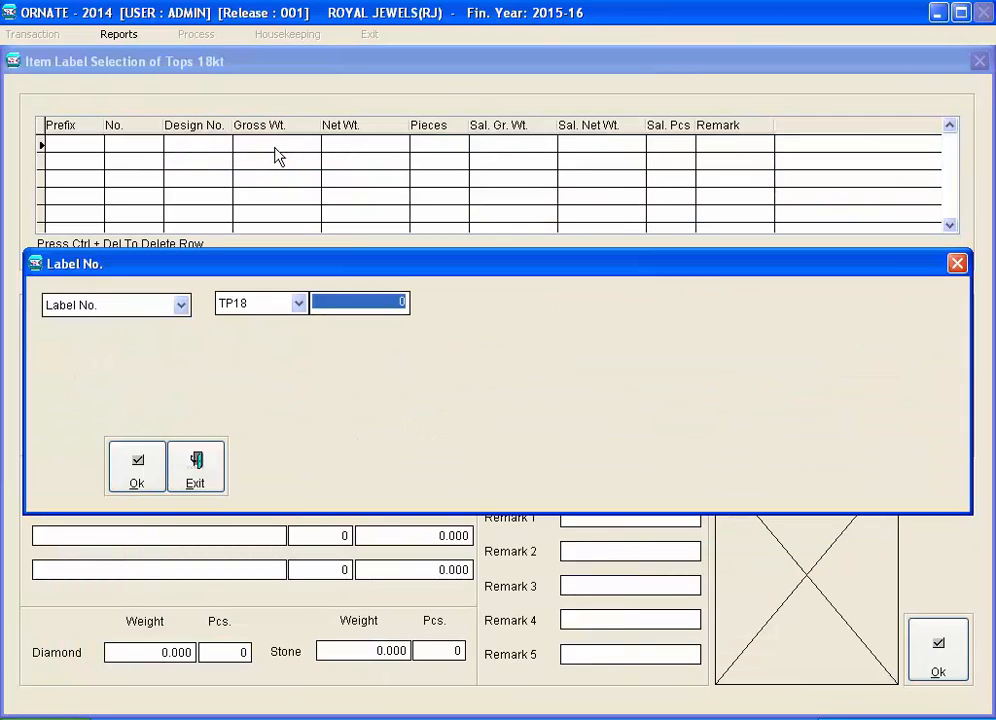
Attach label TP18/1 to the Tops 18kt line, bringing the net total to 126768.00
{"action": "type", "text": "1"}
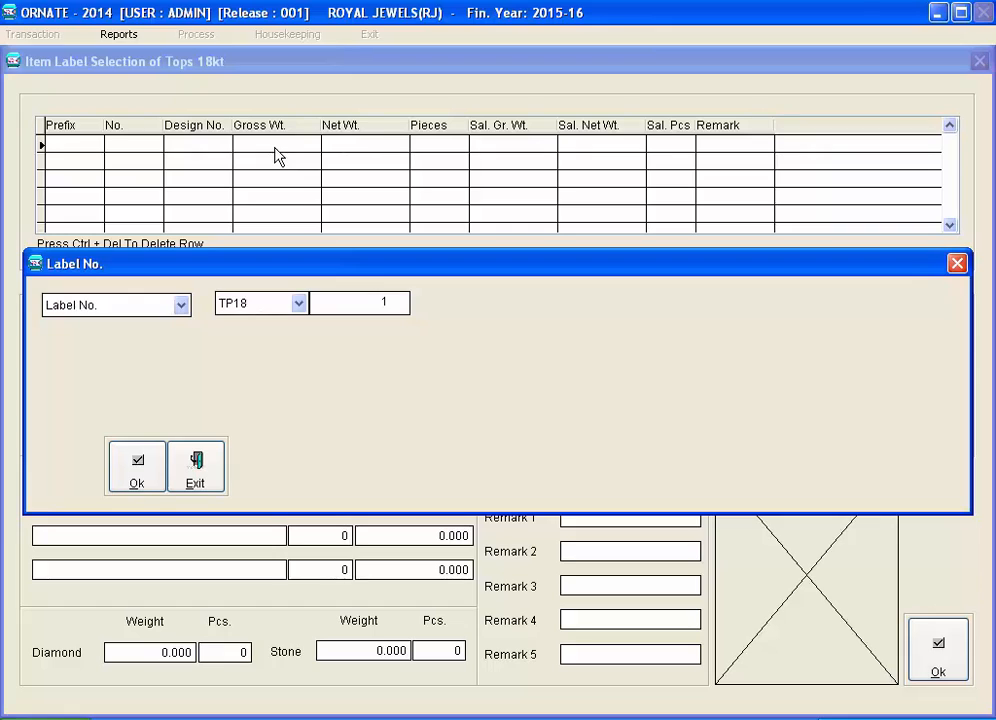
{"action": "key", "text": "Return"}
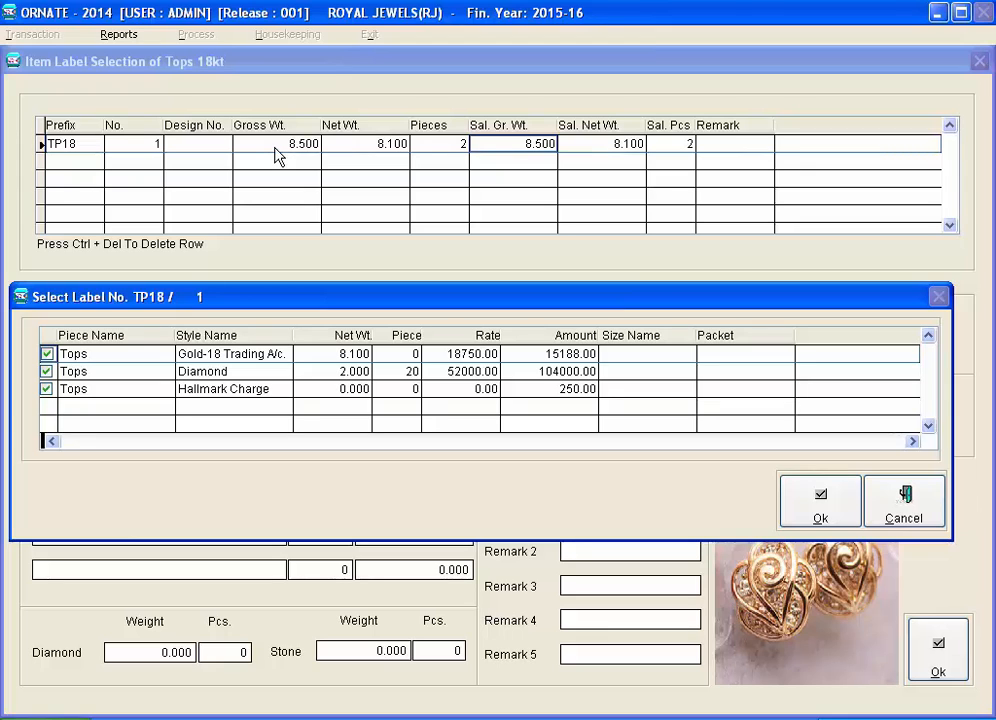
{"action": "key", "text": "Return"}
{"action": "key", "text": "Return"}
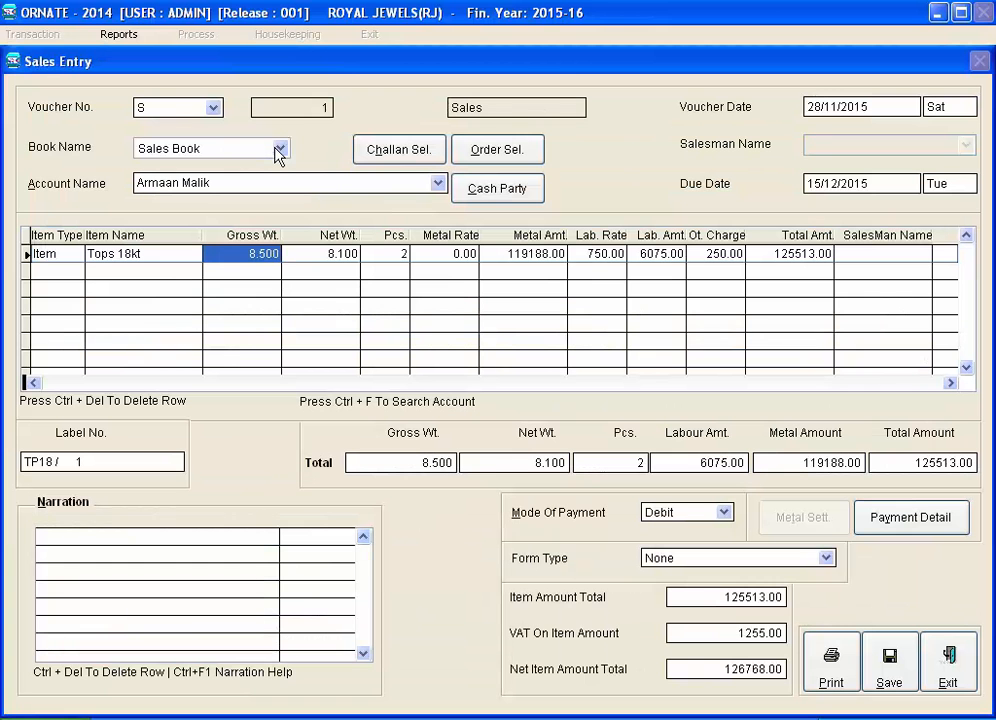
Open Payment Detail to show the 126768.00 net amount and reach the cash entry
{"action": "left_click", "coordinate": [869, 519]}
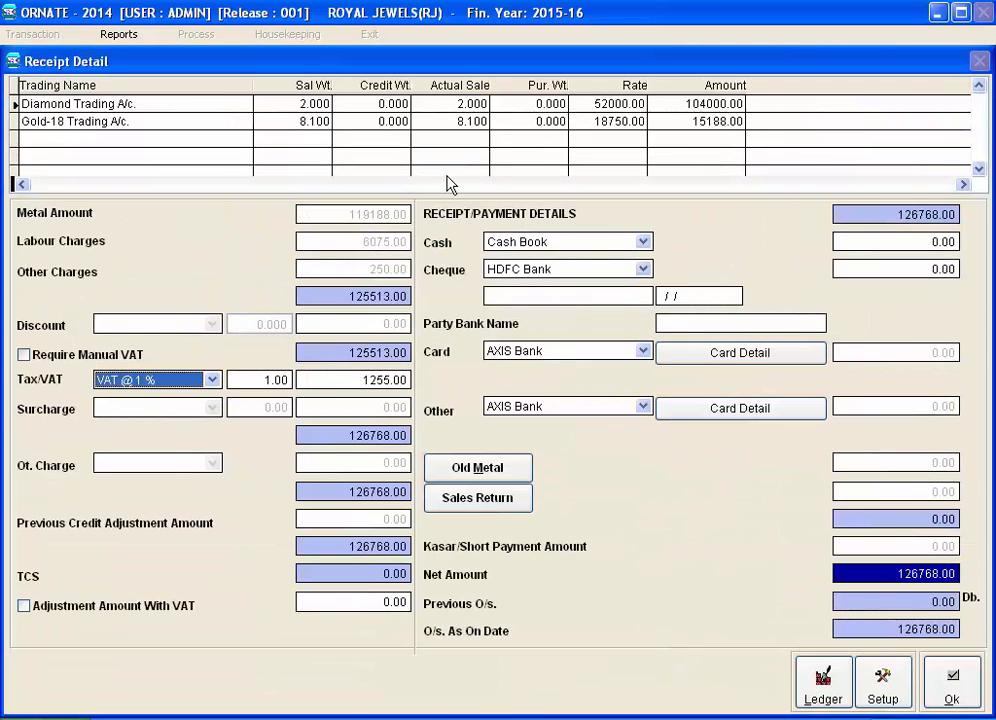
{"action": "key", "text": "Return"}
{"action": "key", "text": "Return"}
{"action": "key", "text": "Return"}
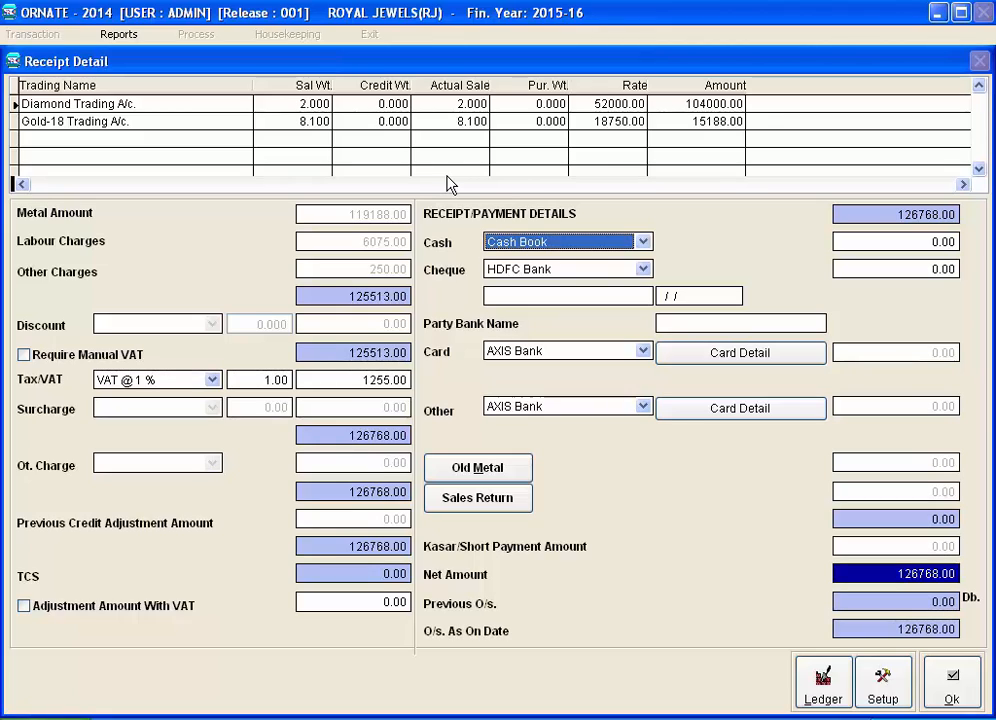
Enable Adjustment Amount With VAT and set the adjusted total to 126500
{"action": "left_click", "coordinate": [23, 607]}
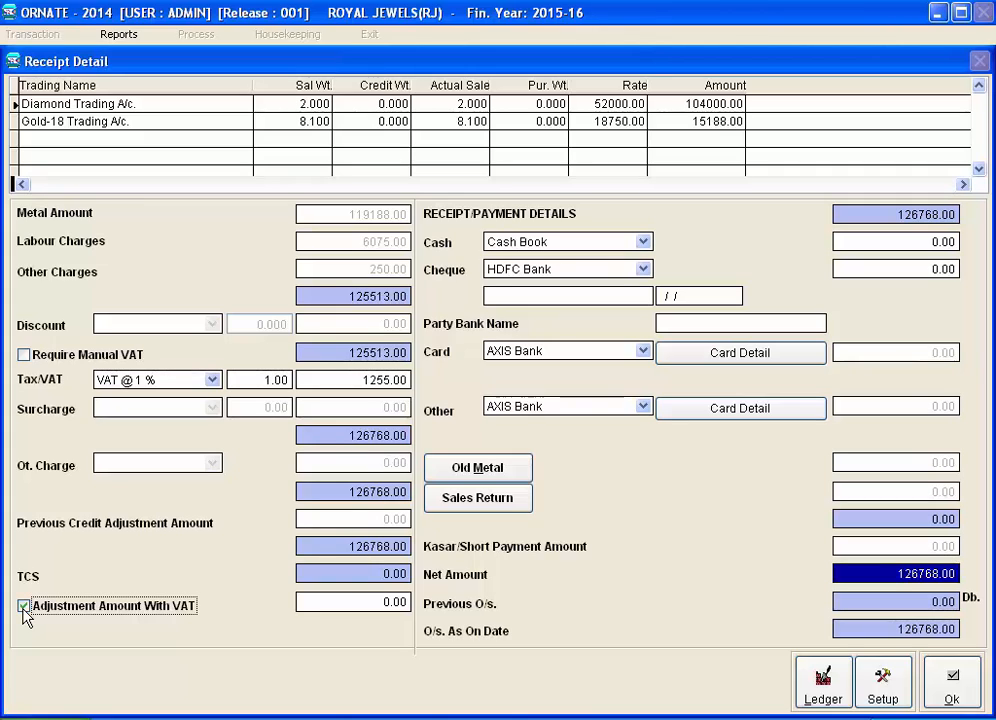
{"action": "left_click", "coordinate": [315, 601]}
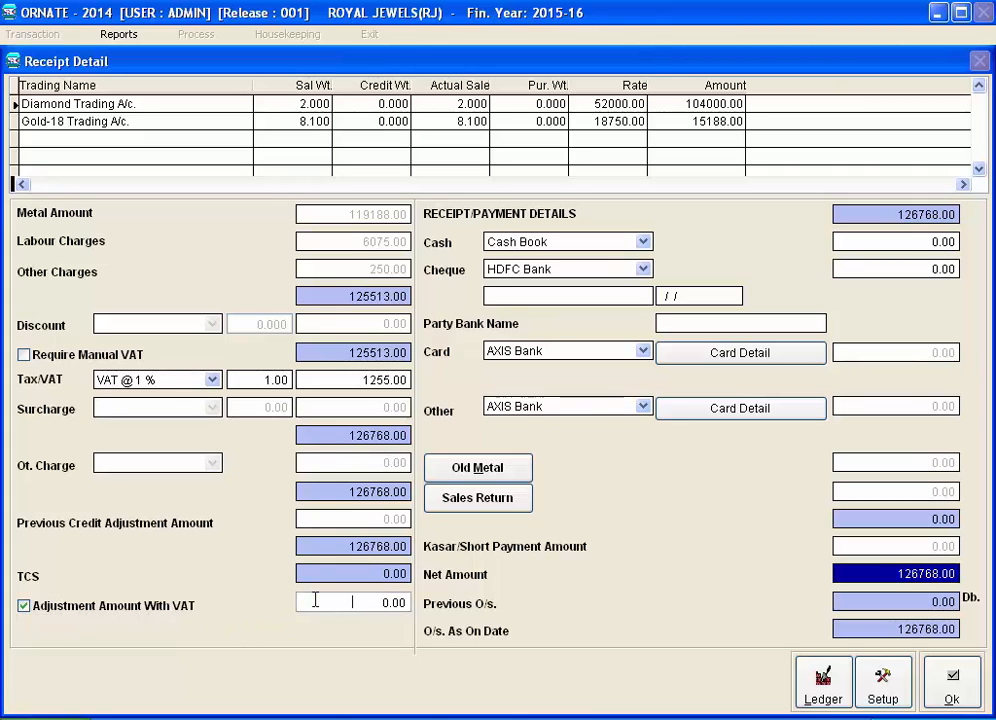
{"action": "key", "text": "Delete"}
{"action": "type", "text": "126500"}
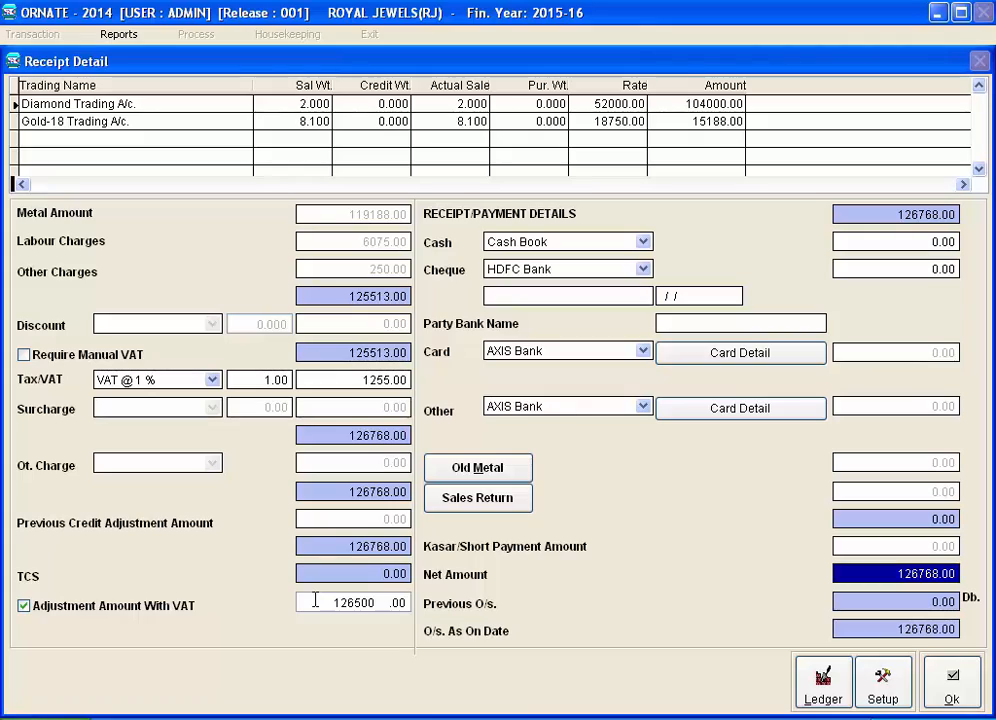
{"action": "key", "text": "Return"}
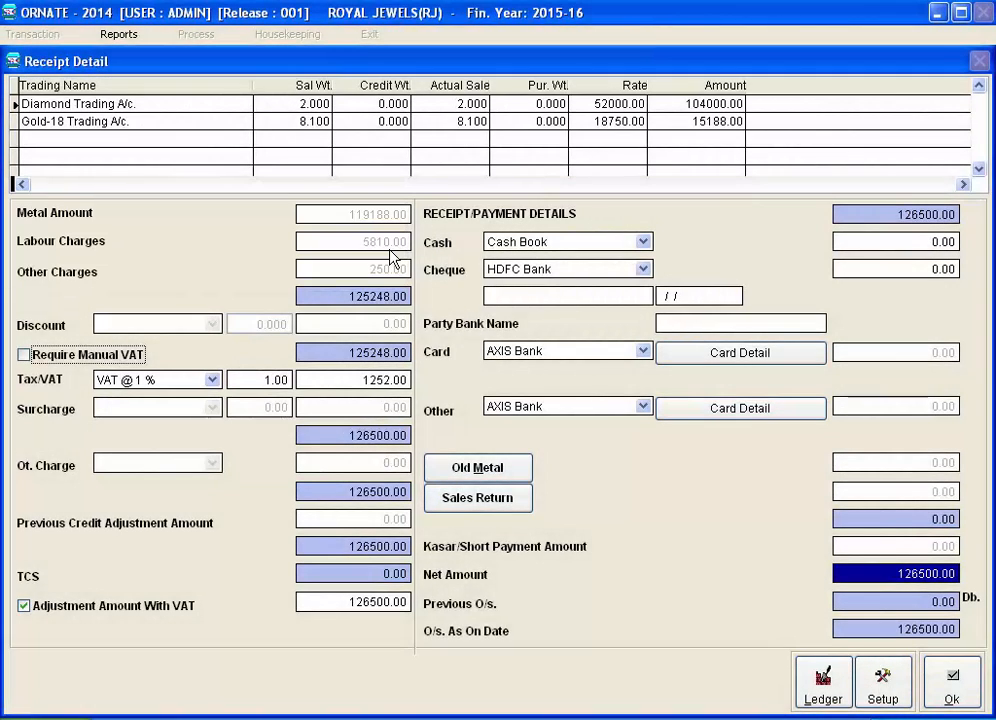
{"action": "left_click", "coordinate": [876, 244]}
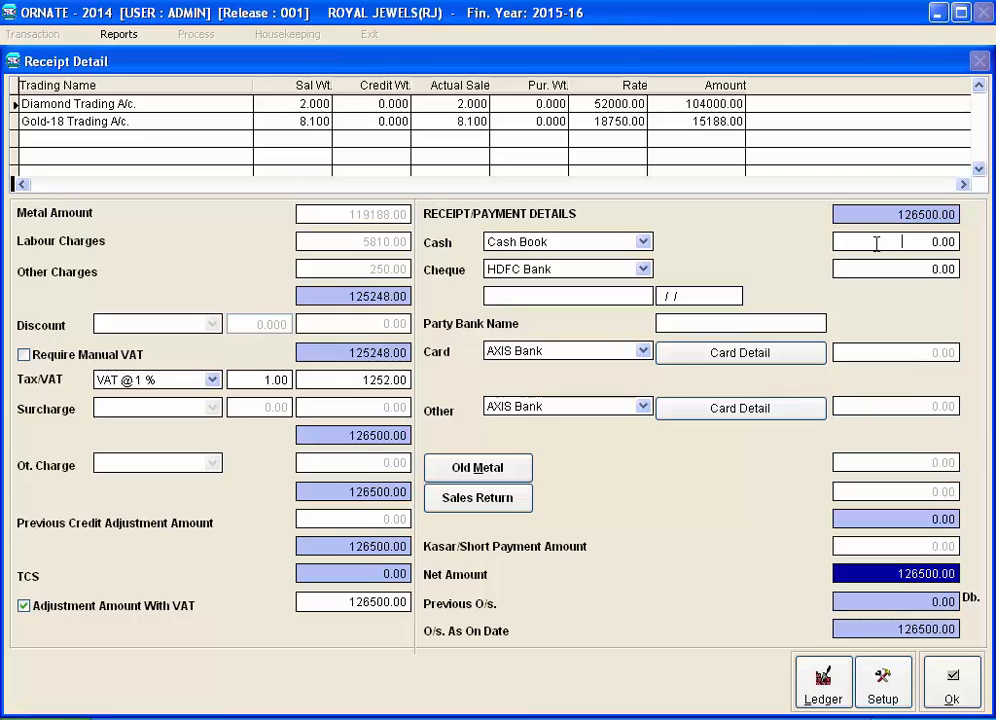
Record 50000 cash and choose ICICI Bank for the cheque payment
{"action": "type", "text": "50000"}
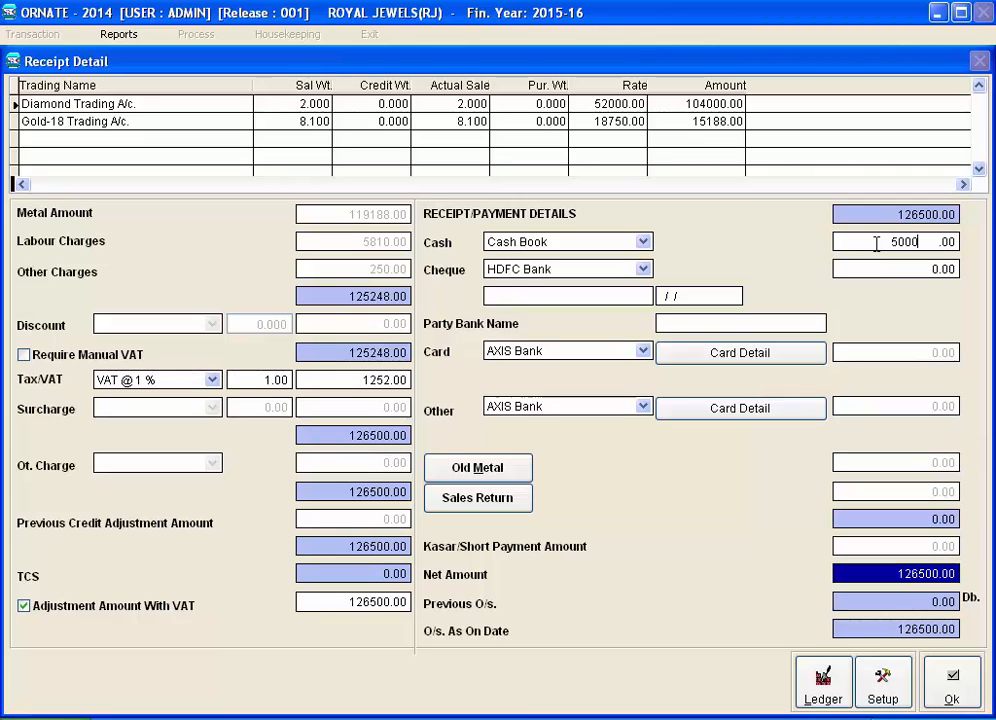
{"action": "key", "text": "Return"}
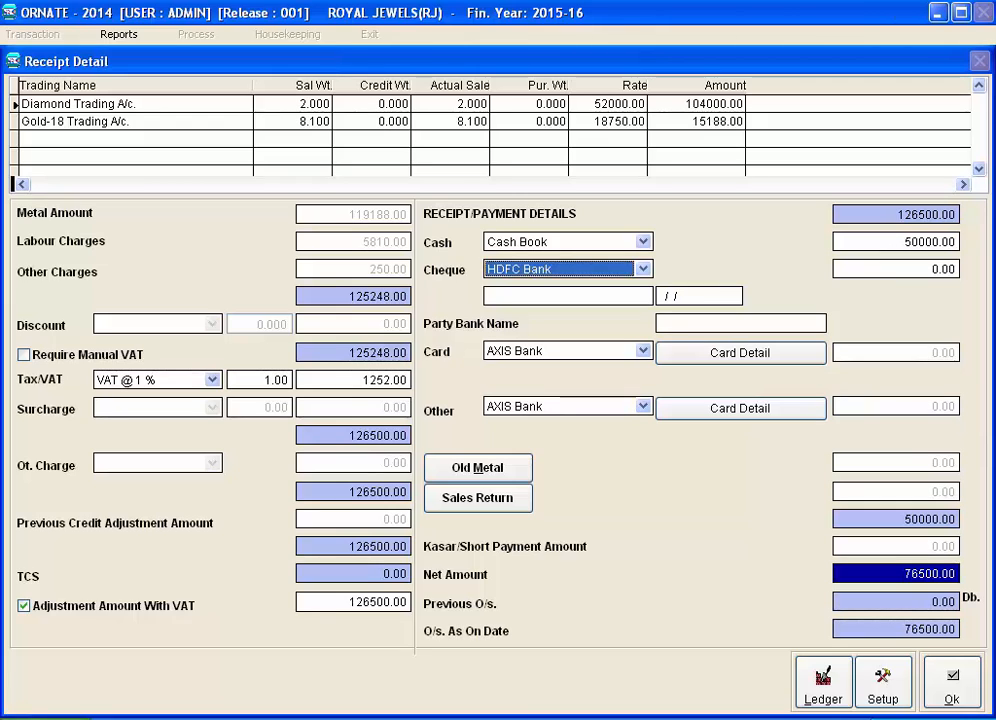
{"action": "left_click", "coordinate": [650, 272]}
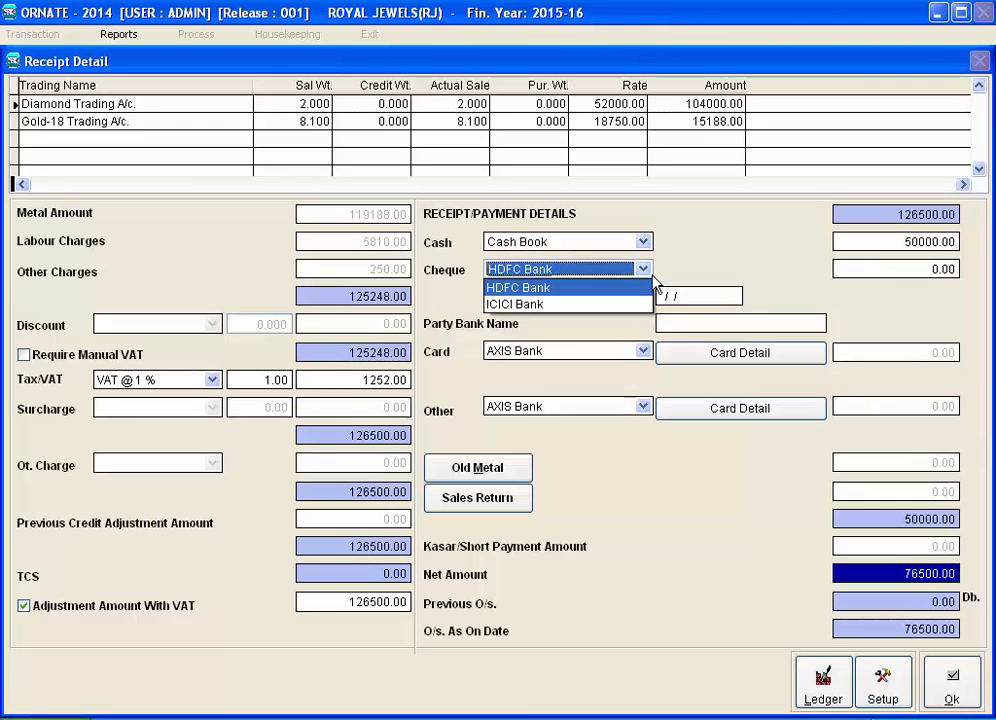
{"action": "left_click", "coordinate": [628, 305]}
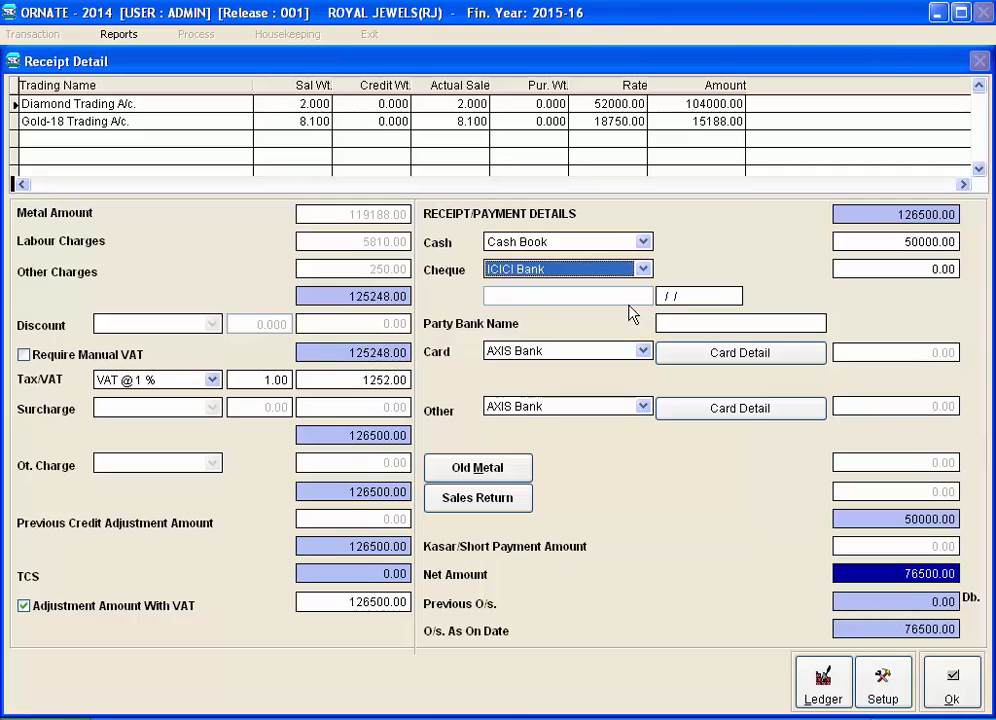
{"action": "key", "text": "Tab"}
Enter the cheque number, date 30/11/2015, amount 20000 and party bank IDBI Bank
{"action": "type", "text": "123456"}
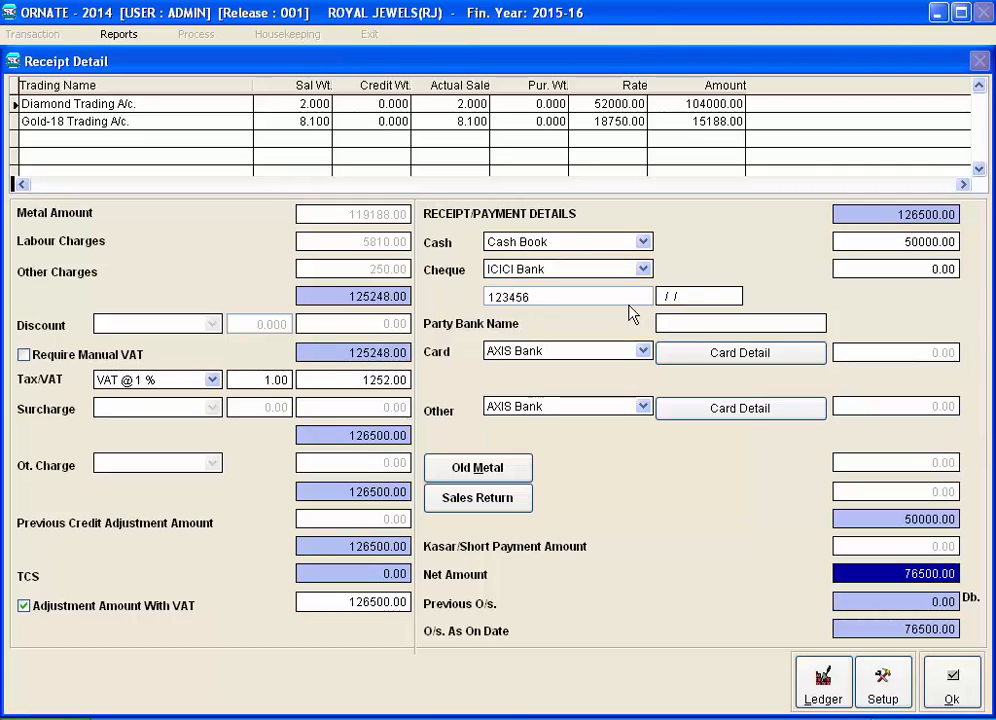
{"action": "key", "text": "Tab"}
{"action": "type", "text": "30112015"}
{"action": "key", "text": "Tab"}
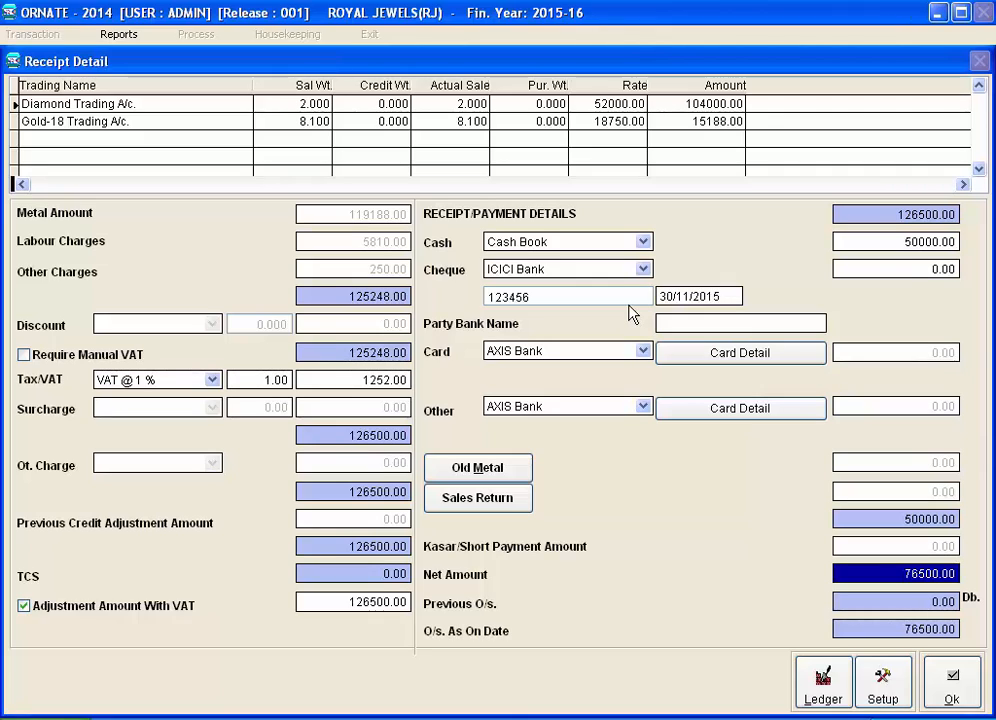
{"action": "type", "text": "20000"}
{"action": "key", "text": "Tab"}
{"action": "type", "text": "IDBI Bank"}
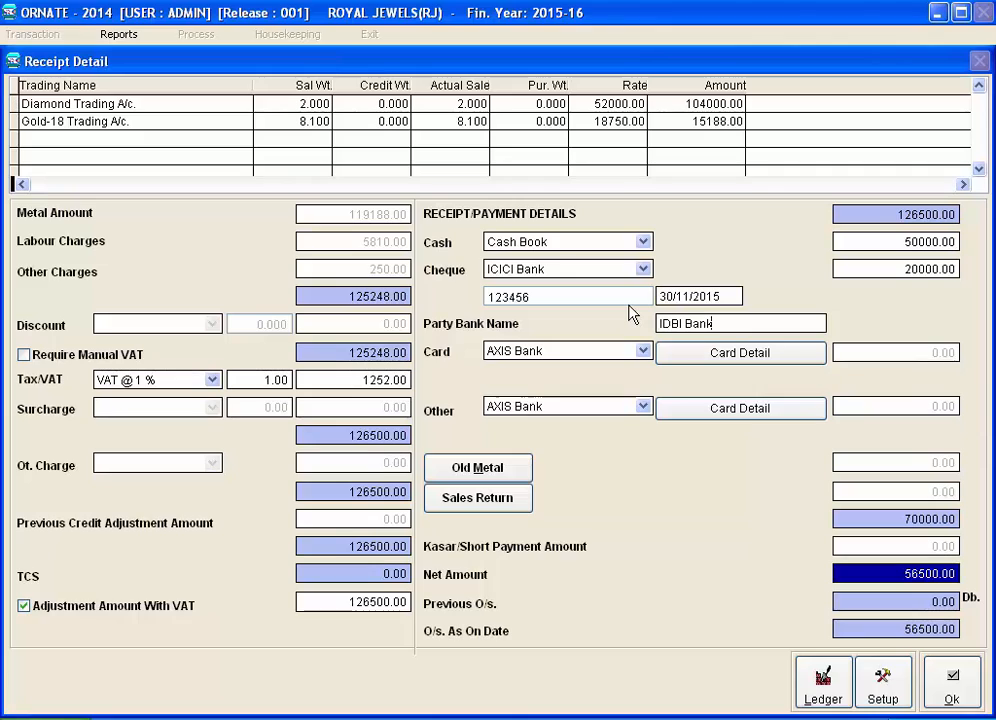
{"action": "key", "text": "Tab"}
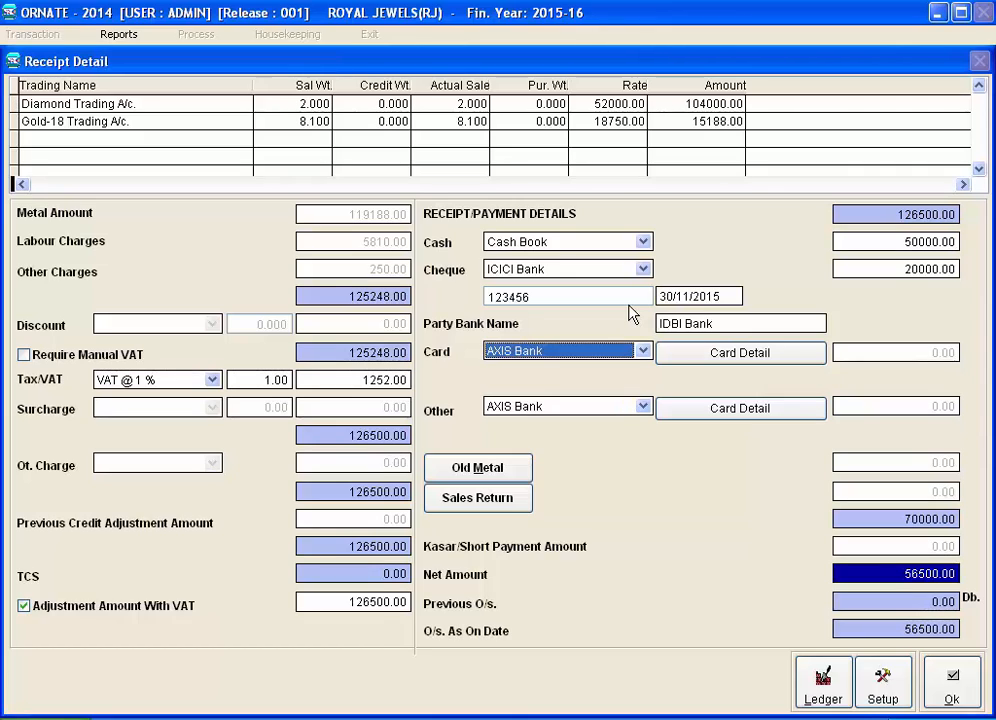
Add a 20000 AXIS Bank card payment with party card BOI, the card number, remark Platinum Card
{"action": "key", "text": "Tab"}
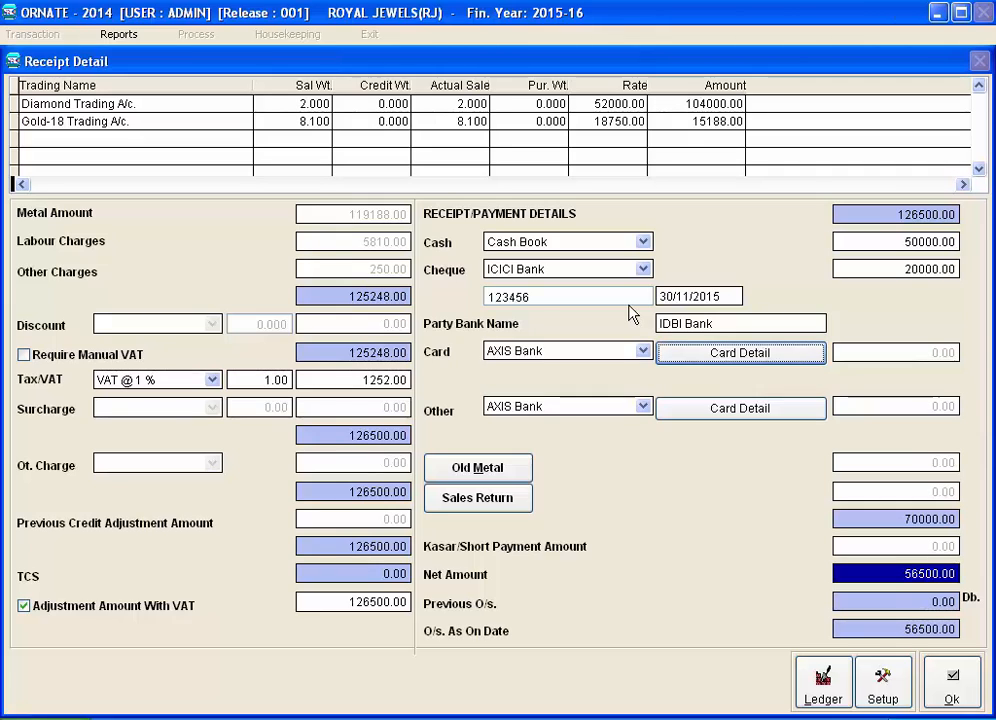
{"action": "key", "text": "Return"}
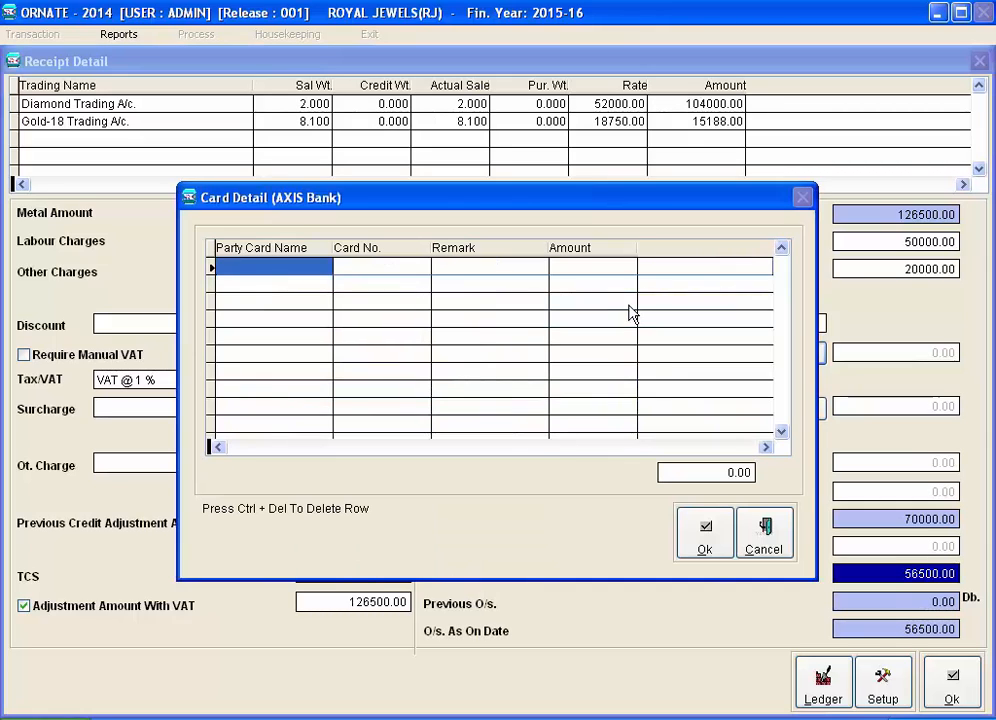
{"action": "type", "text": "BOi"}
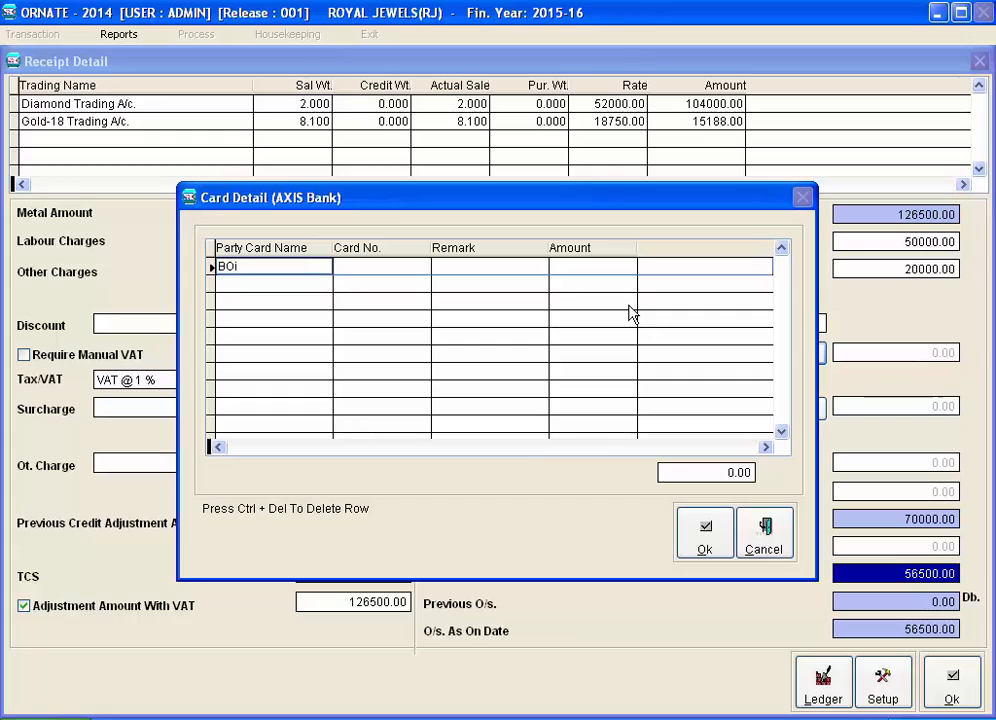
{"action": "key", "text": "Return"}
{"action": "type", "text": "1237346"}
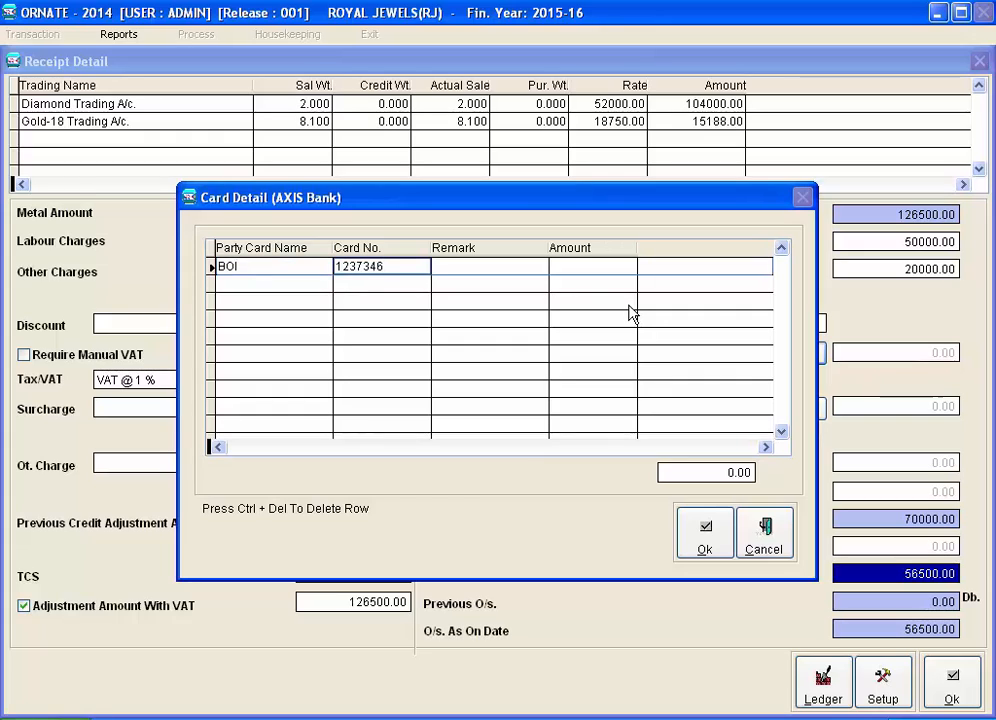
{"action": "key", "text": "Return"}
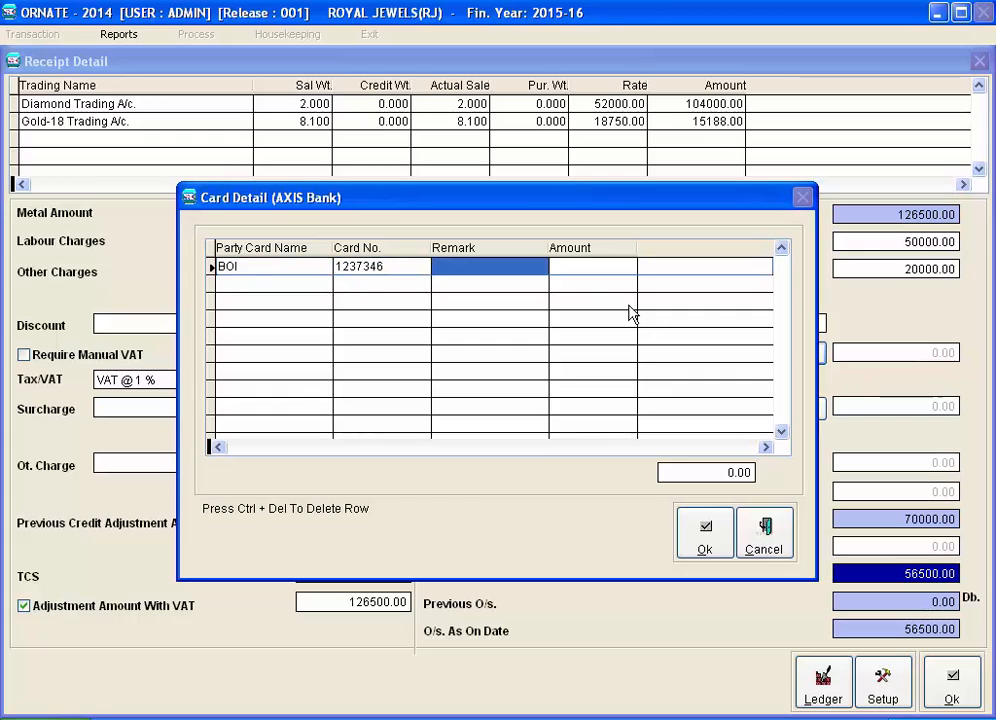
{"action": "type", "text": "Pla"}
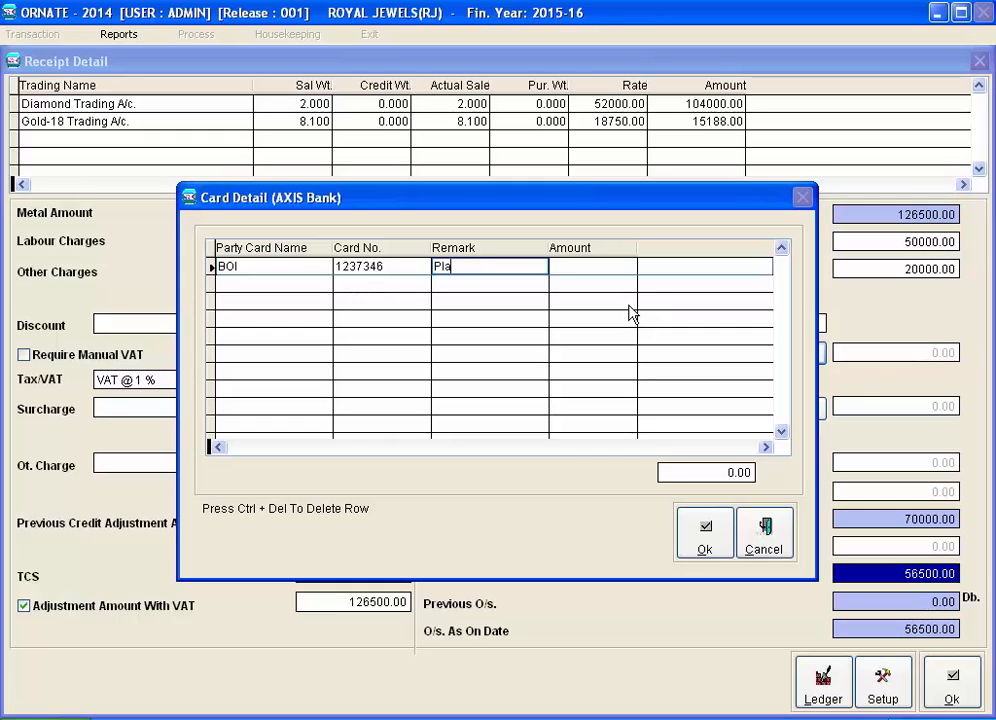
{"action": "type", "text": "tinum Card"}
{"action": "key", "text": "Return"}
{"action": "type", "text": "20000 ."}
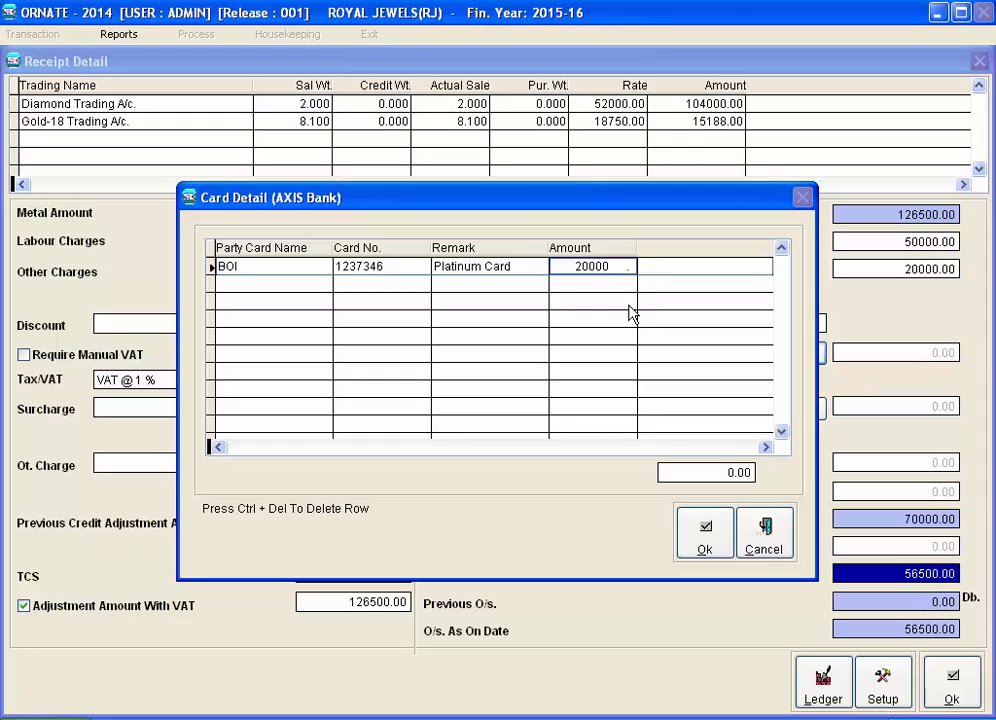
{"action": "key", "text": "Return"}
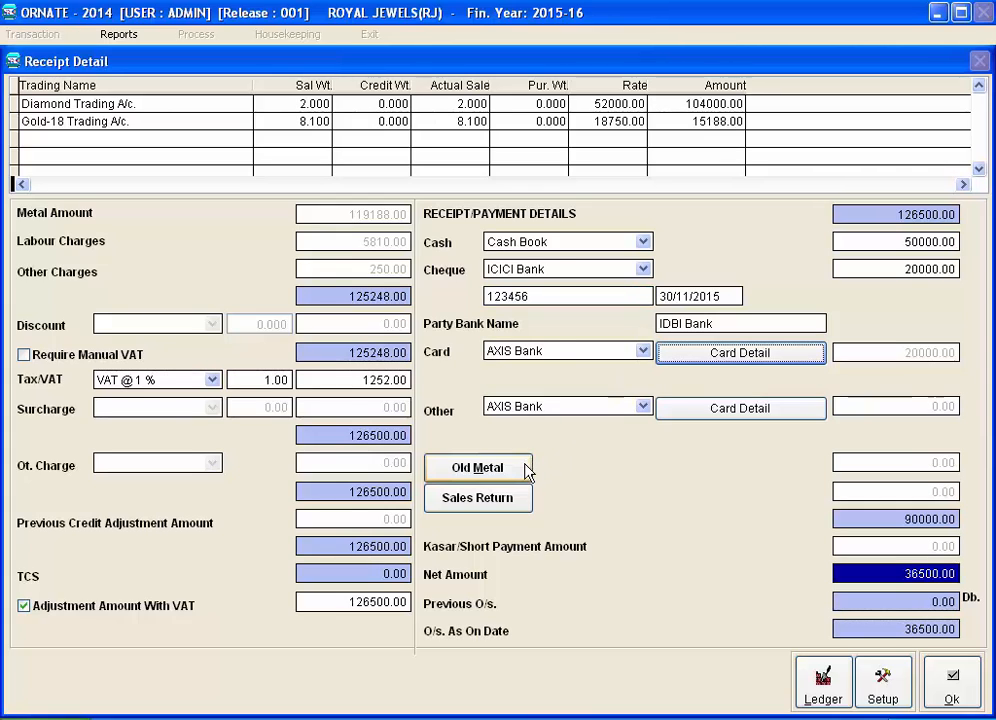
Add a URD Purchase of OLD GOLD: 10 gross, 80 purity, rate 24000, worth 19200
{"action": "left_click", "coordinate": [477, 468]}
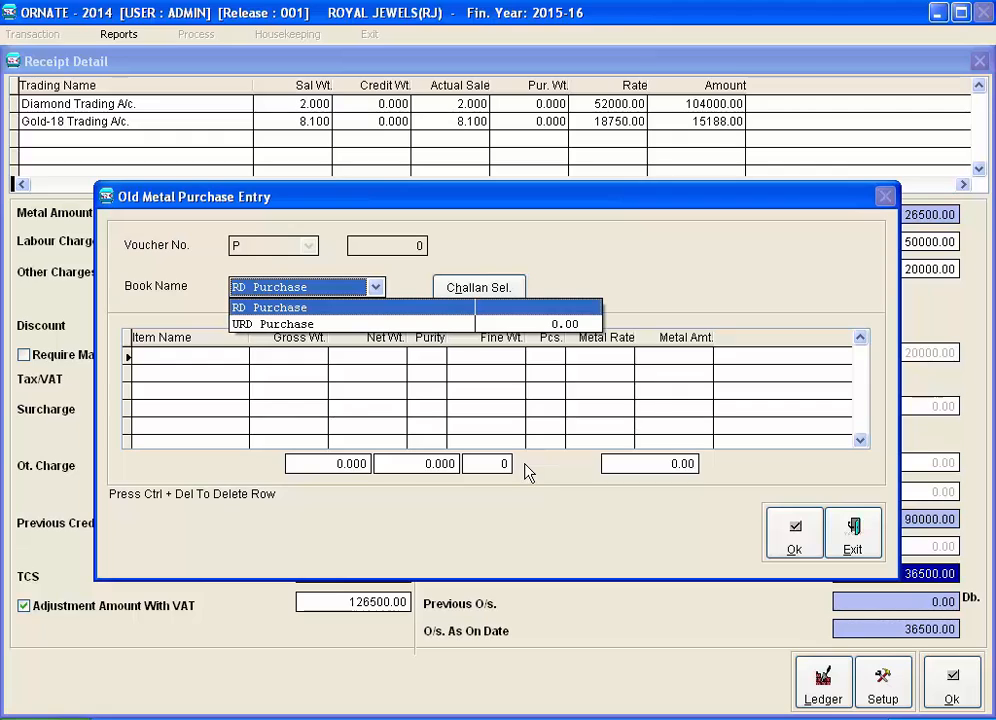
{"action": "key", "text": "Down"}
{"action": "key", "text": "Return"}
{"action": "key", "text": "Return"}
{"action": "key", "text": "o"}
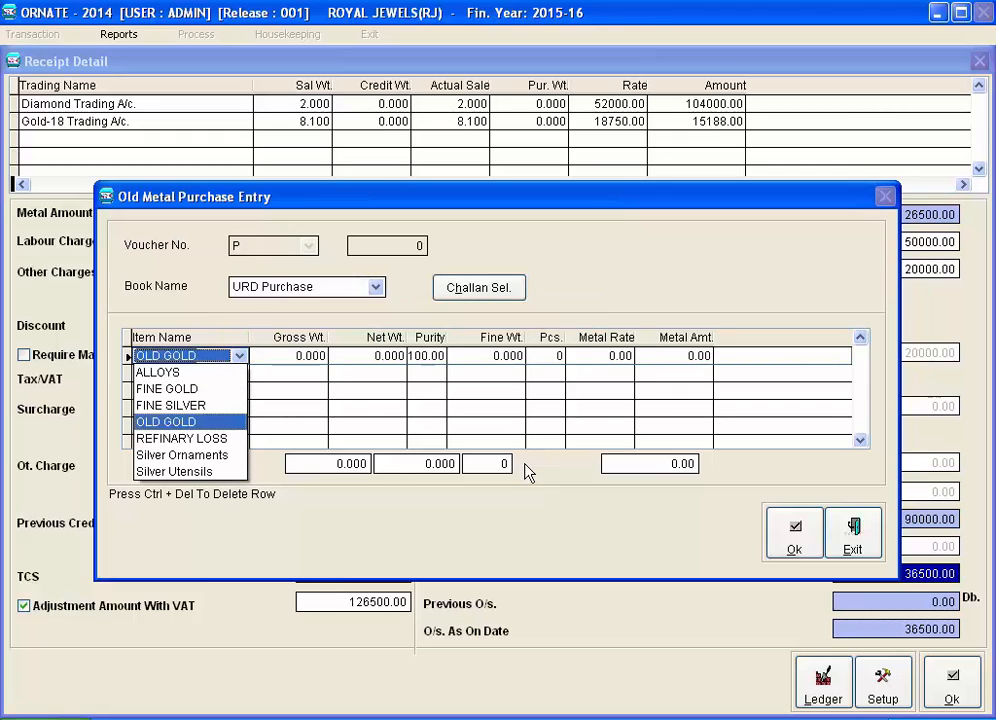
{"action": "key", "text": "Return"}
{"action": "type", "text": "10"}
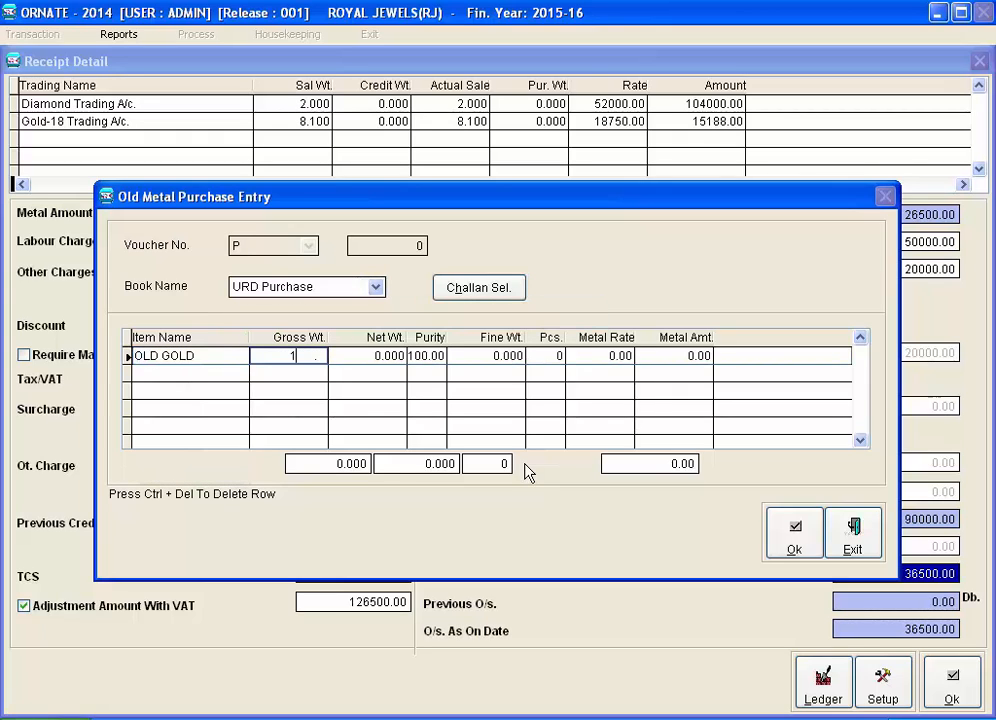
{"action": "key", "text": "Return"}
{"action": "key", "text": "Return"}
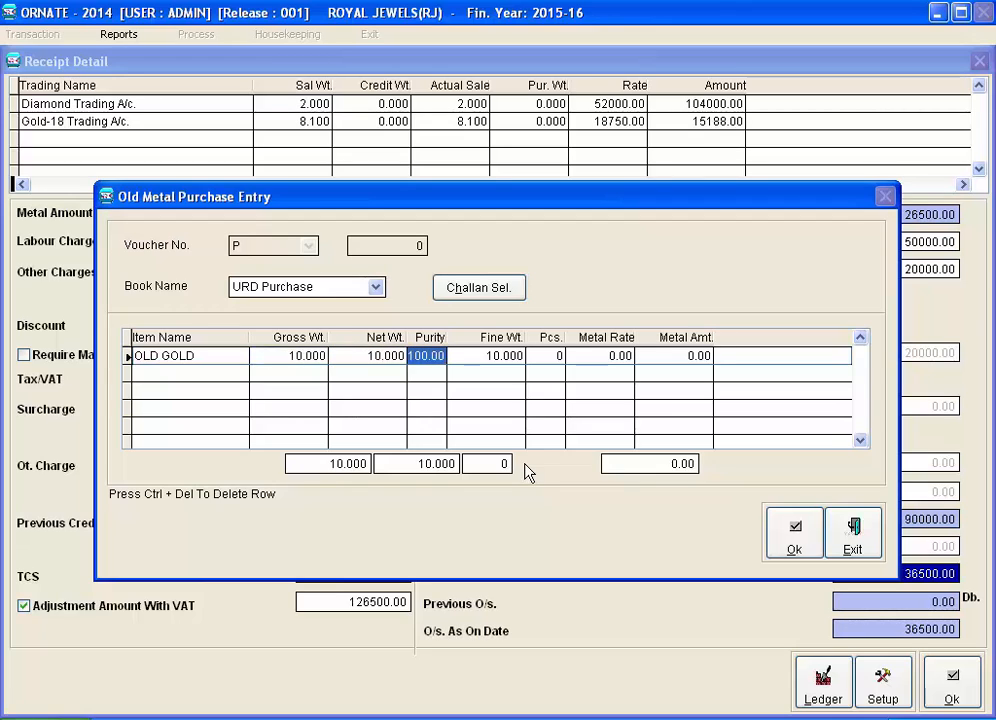
{"action": "type", "text": "80"}
{"action": "key", "text": "Return"}
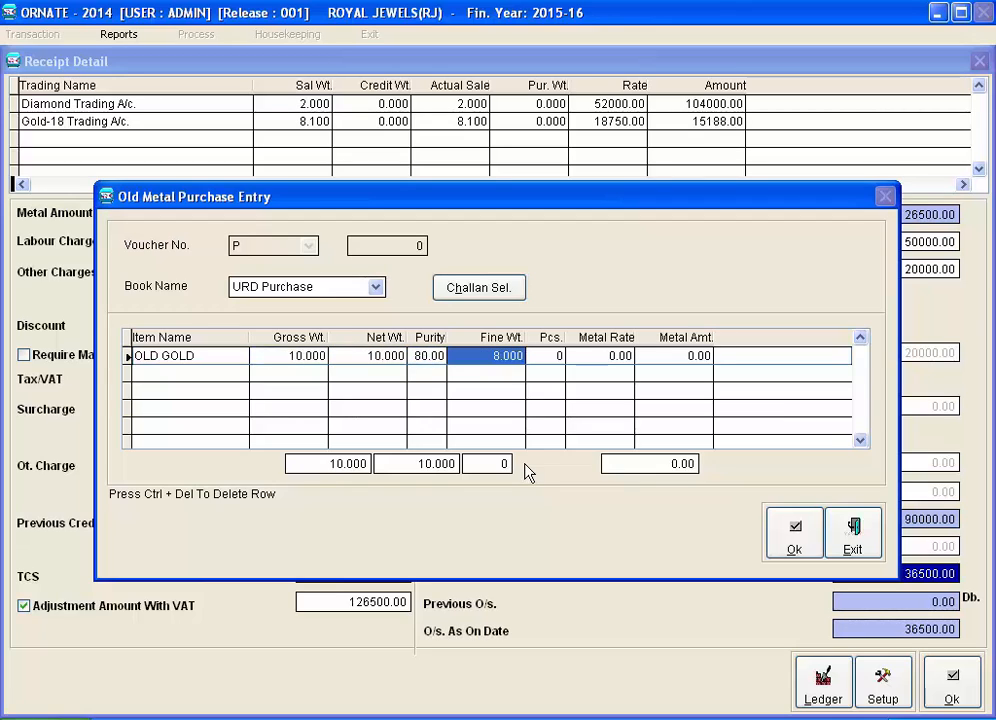
{"action": "key", "text": "Return"}
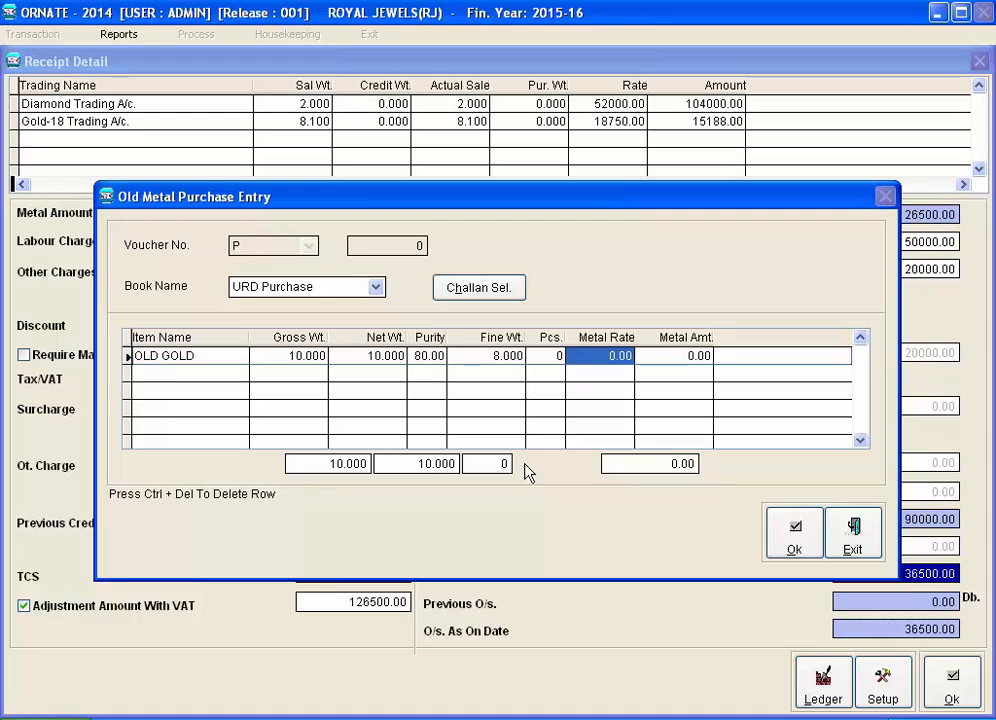
{"action": "type", "text": "24000"}
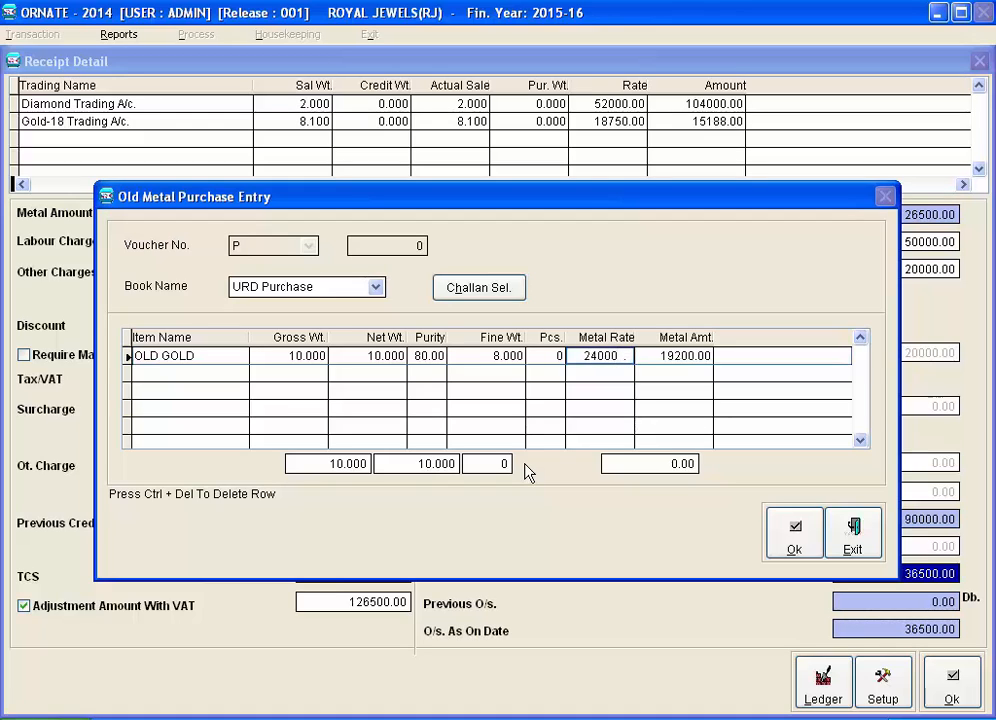
{"action": "key", "text": "alt+o"}
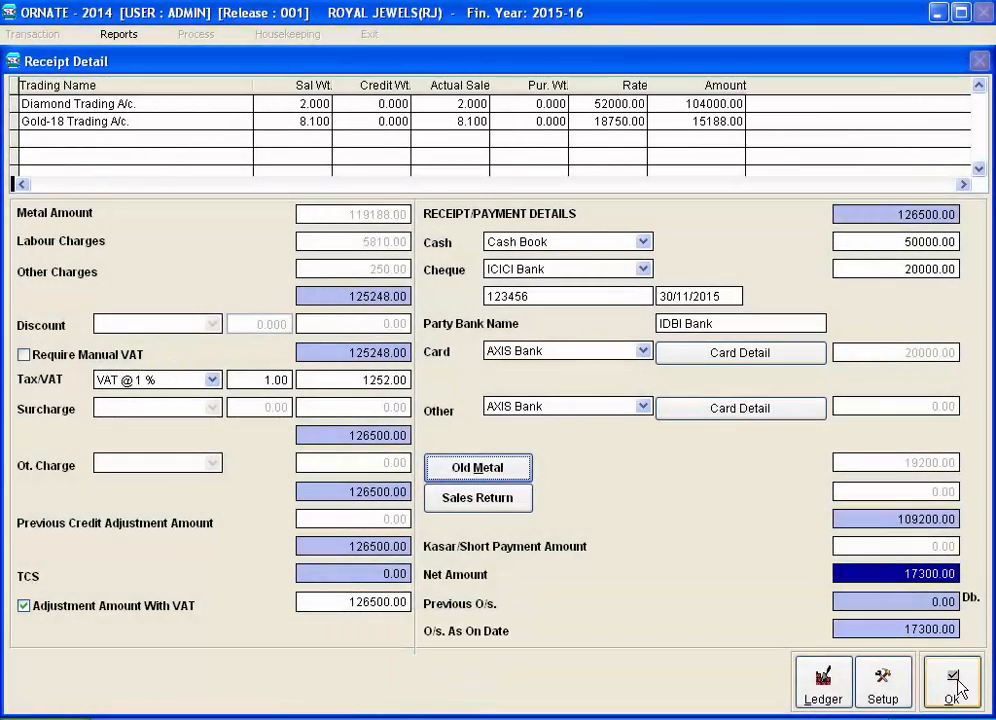
Confirm the receipt details, save the voucher, and preview the Royal Jewels retail invoice
{"action": "left_click", "coordinate": [953, 686]}
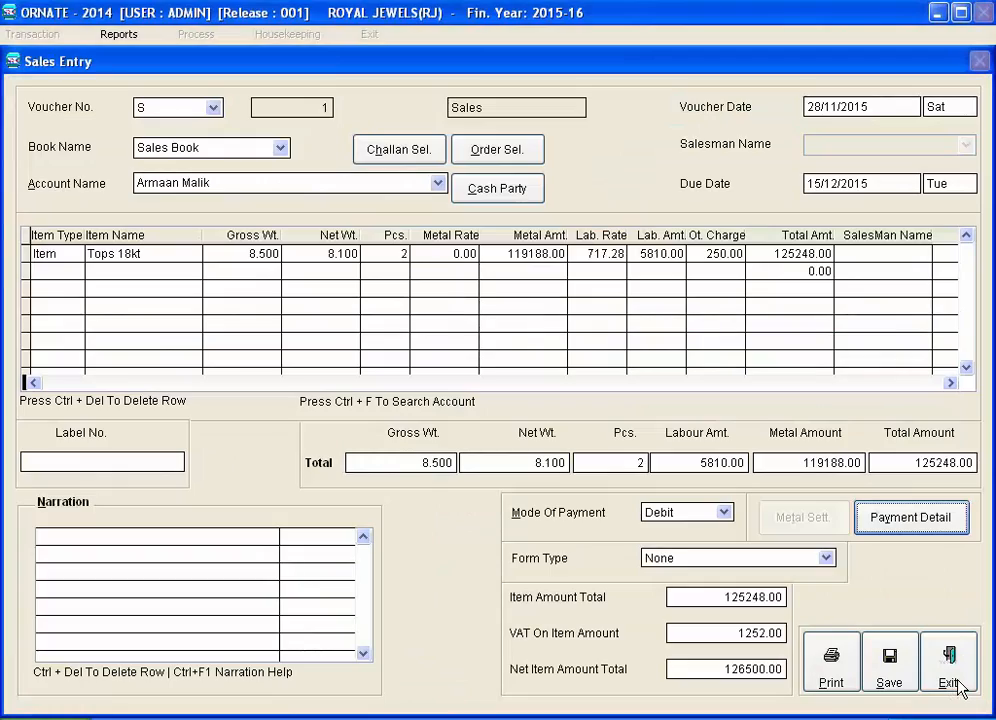
{"action": "left_click", "coordinate": [833, 682]}
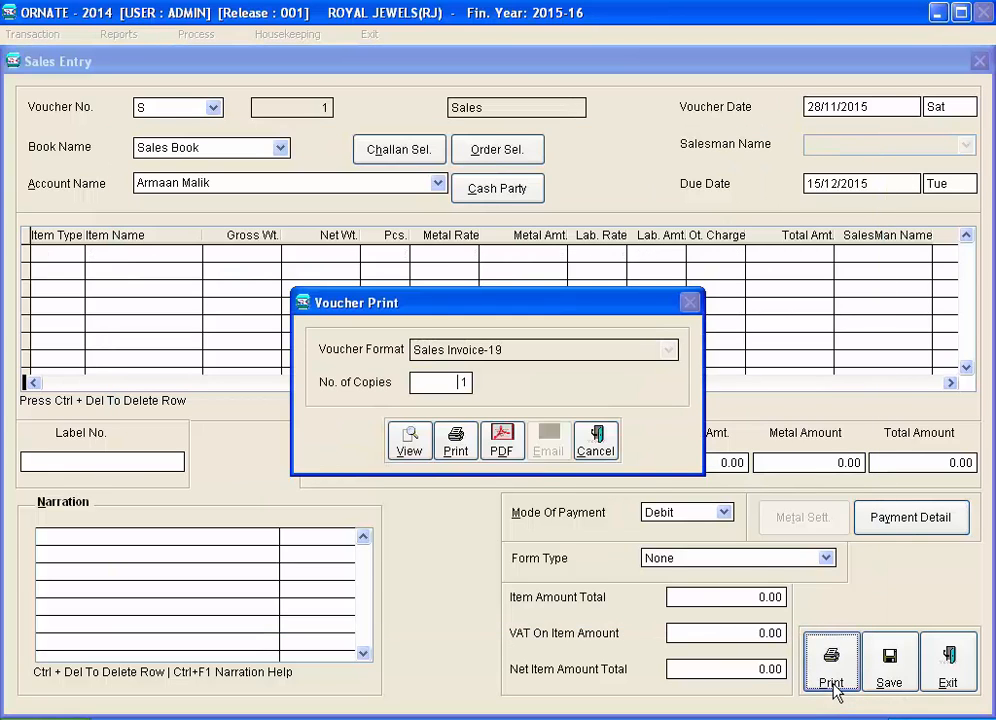
{"action": "key", "text": "Return"}
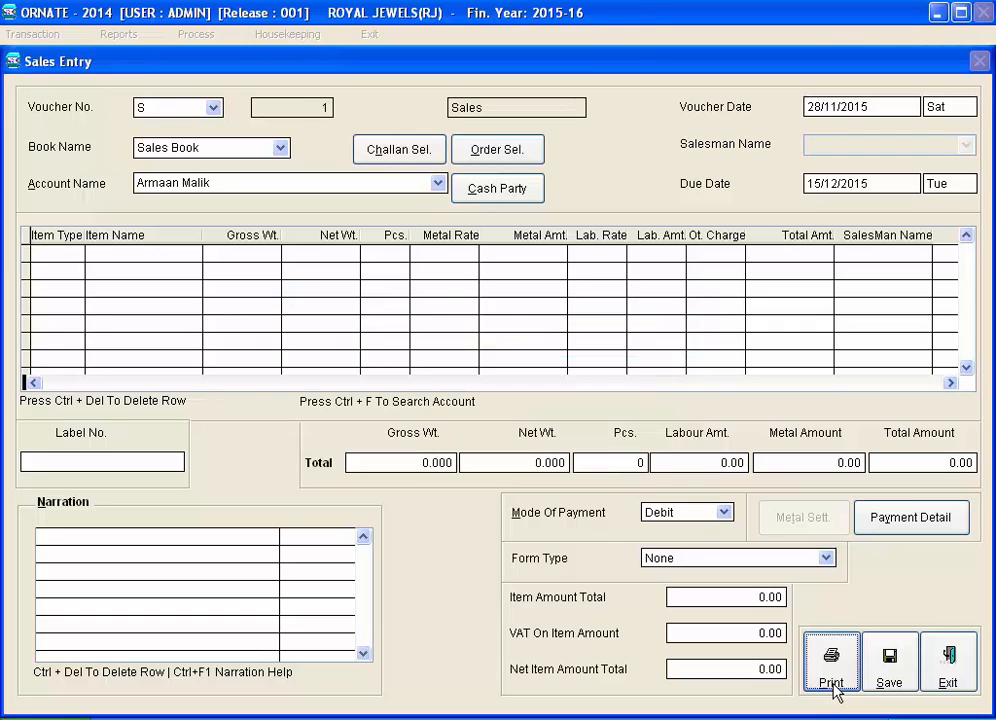